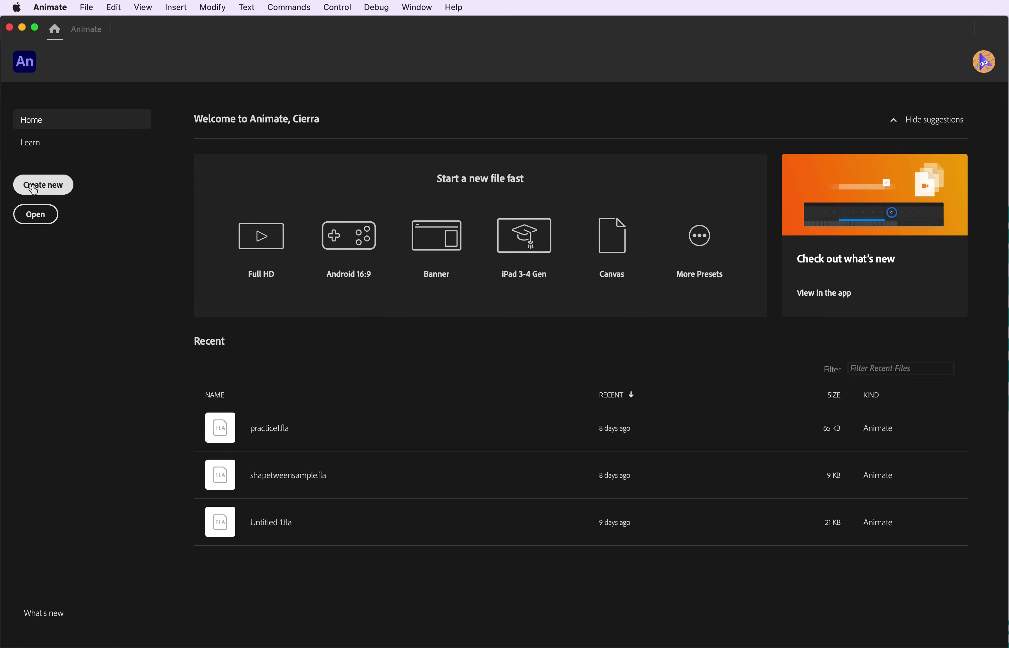
Step: Create a new 1280×720 HD document
click(34, 190)
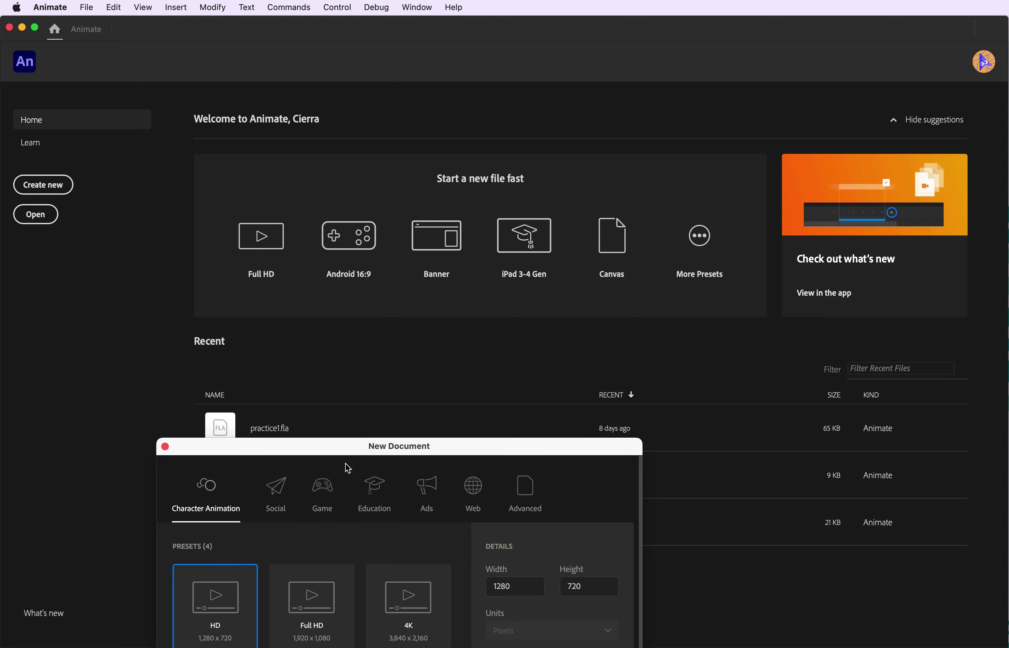
drag(346, 450, 354, 166)
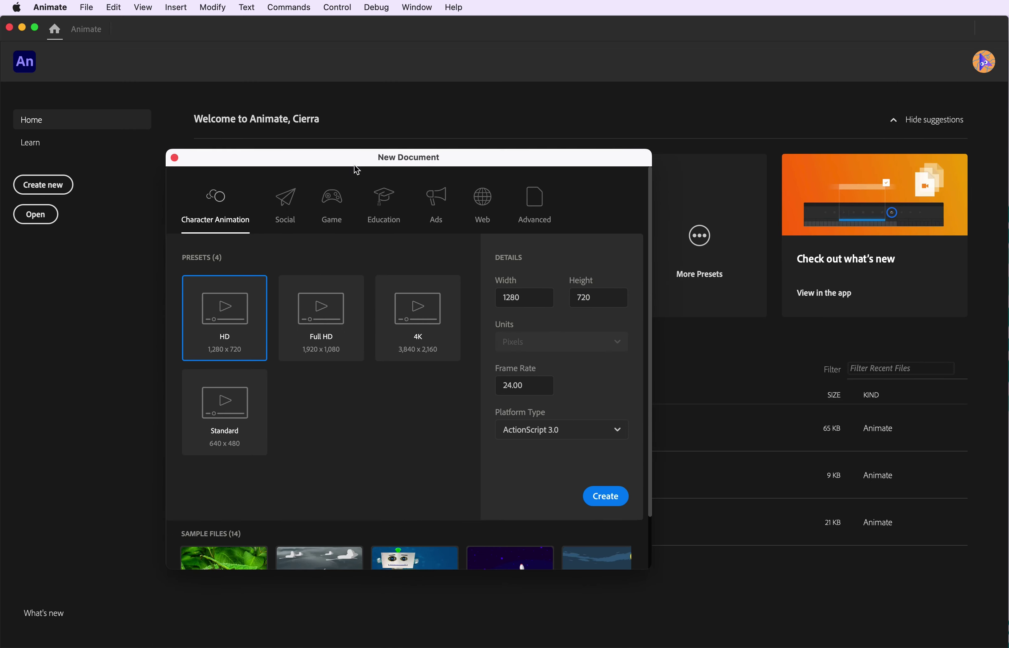
click(610, 506)
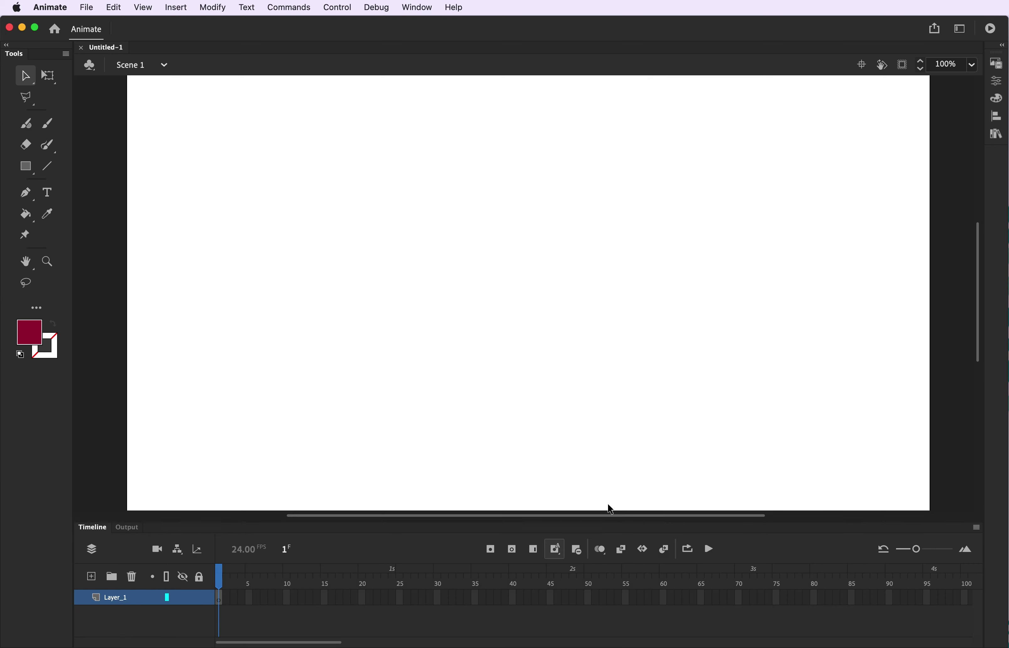
Step: Set the stage zoom to 75%
key(super+minus)
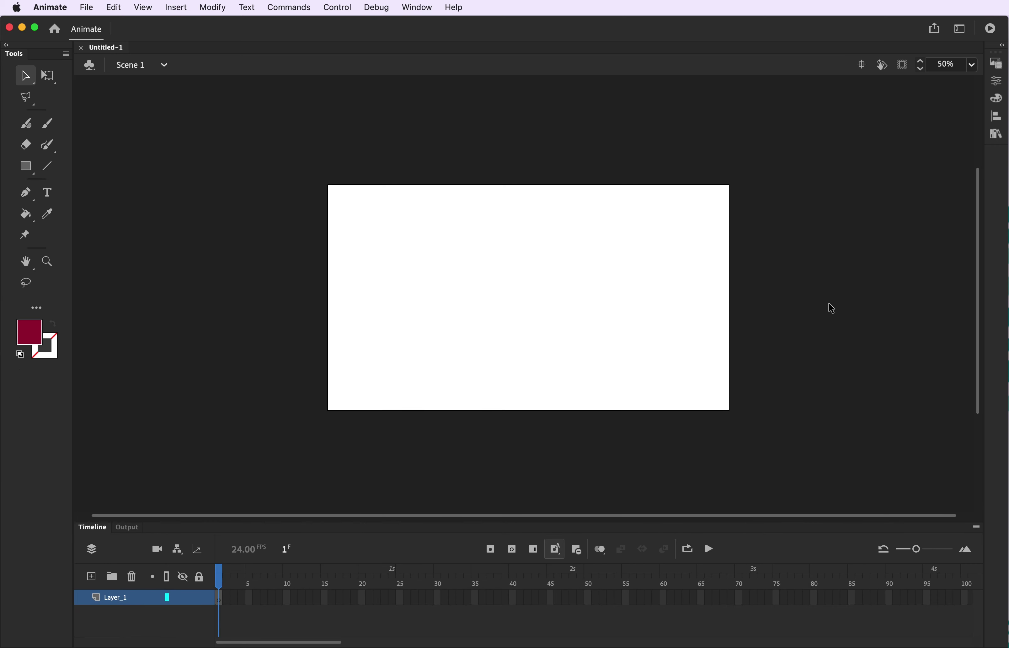
click(943, 62)
text(75)
key(Return)
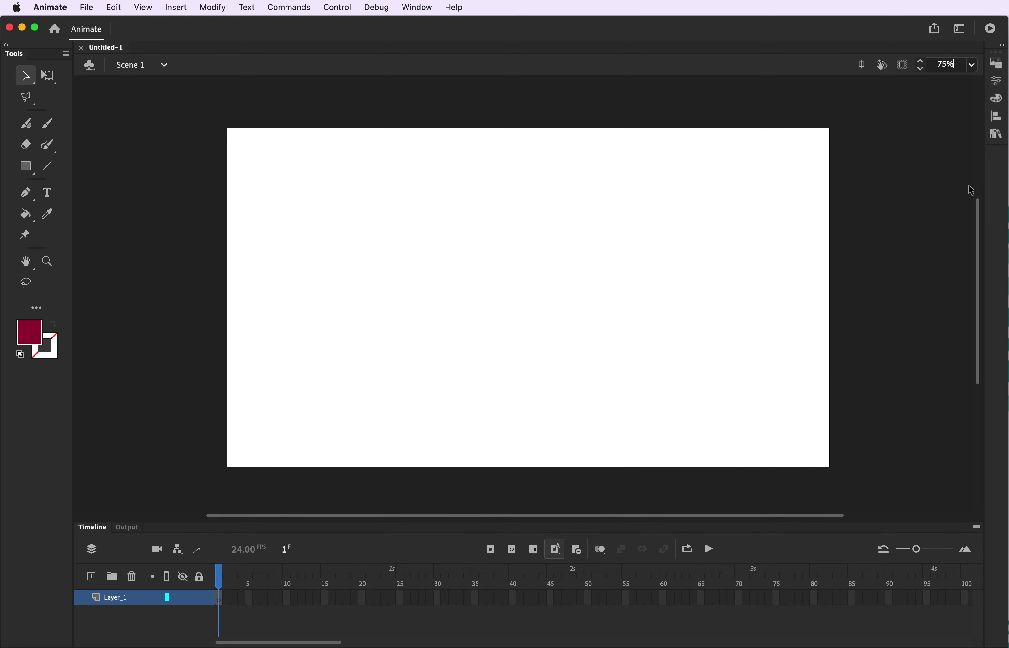
Step: Expand Properties, step through Layer_1 frames 5–30, return to frame 1, and reveal the shape-tool flyout
click(1005, 49)
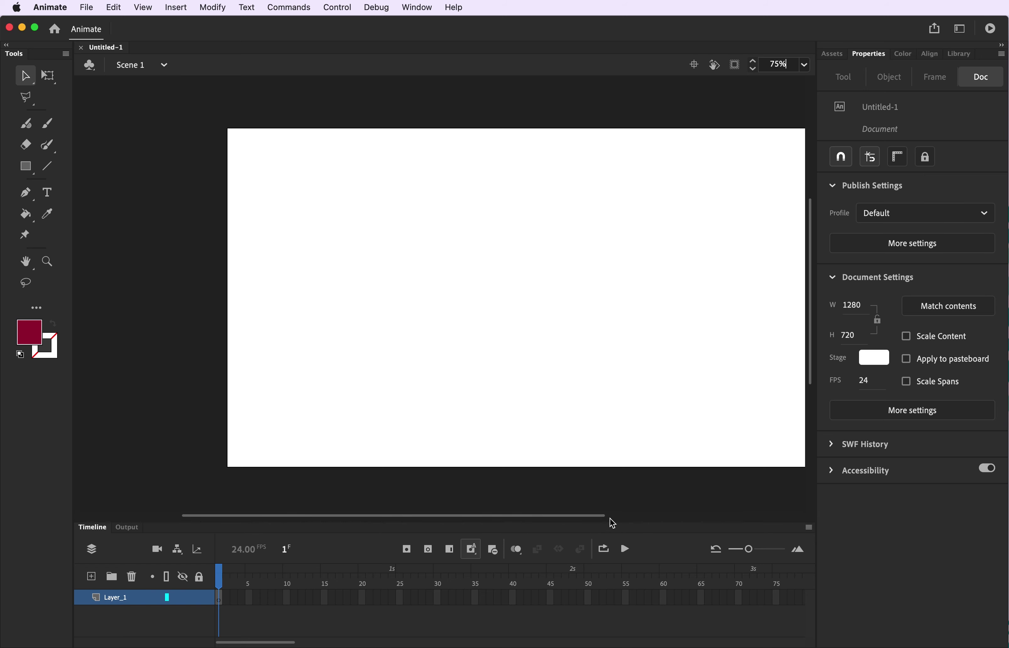
drag(608, 521, 657, 520)
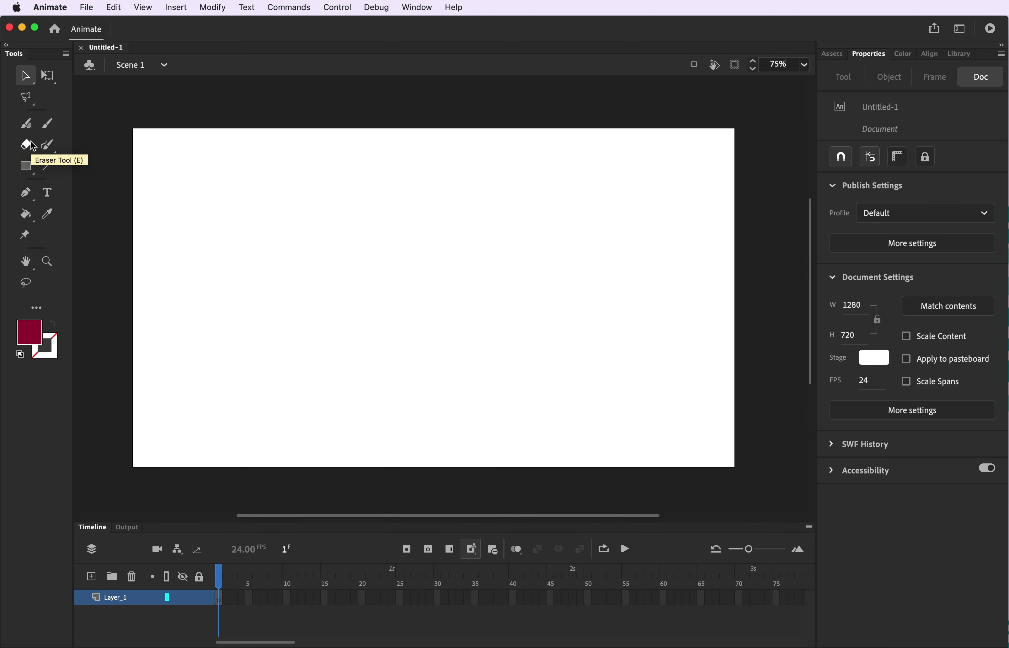
click(221, 603)
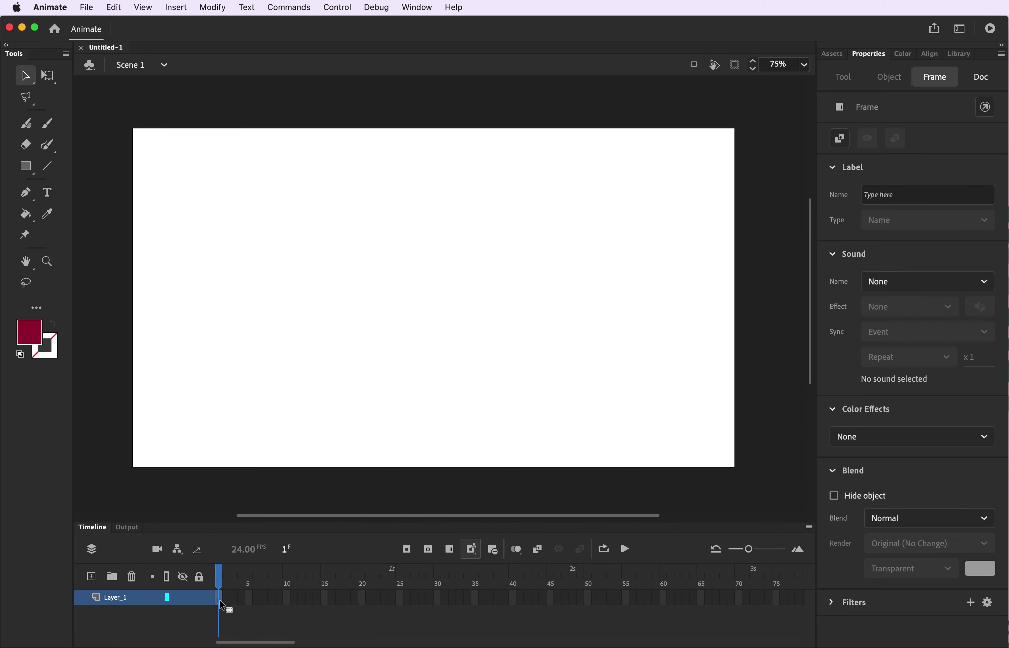
click(251, 601)
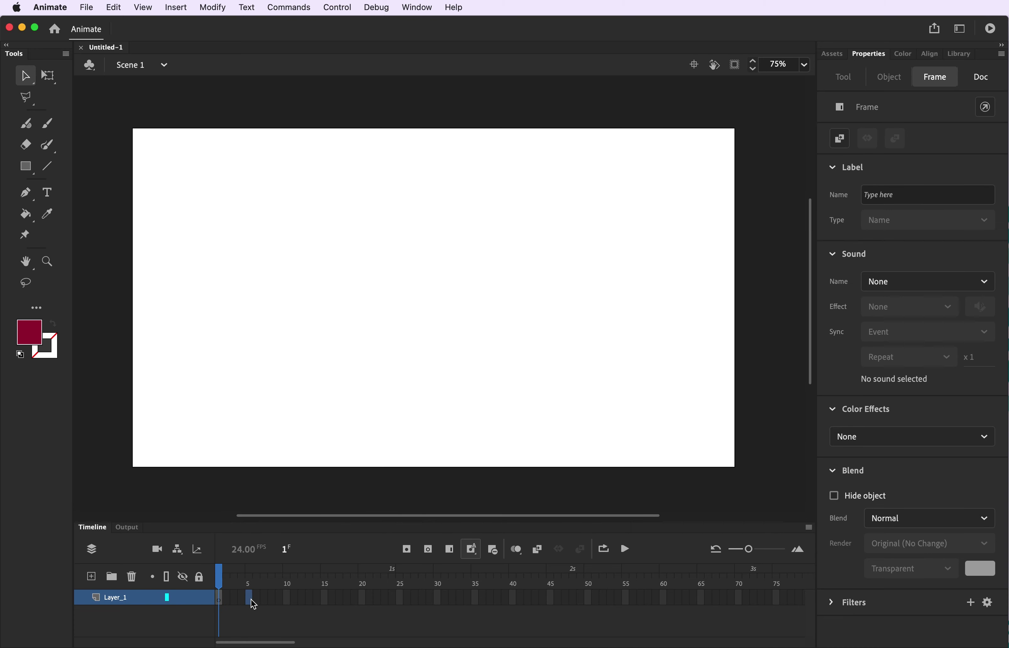
click(290, 602)
click(326, 600)
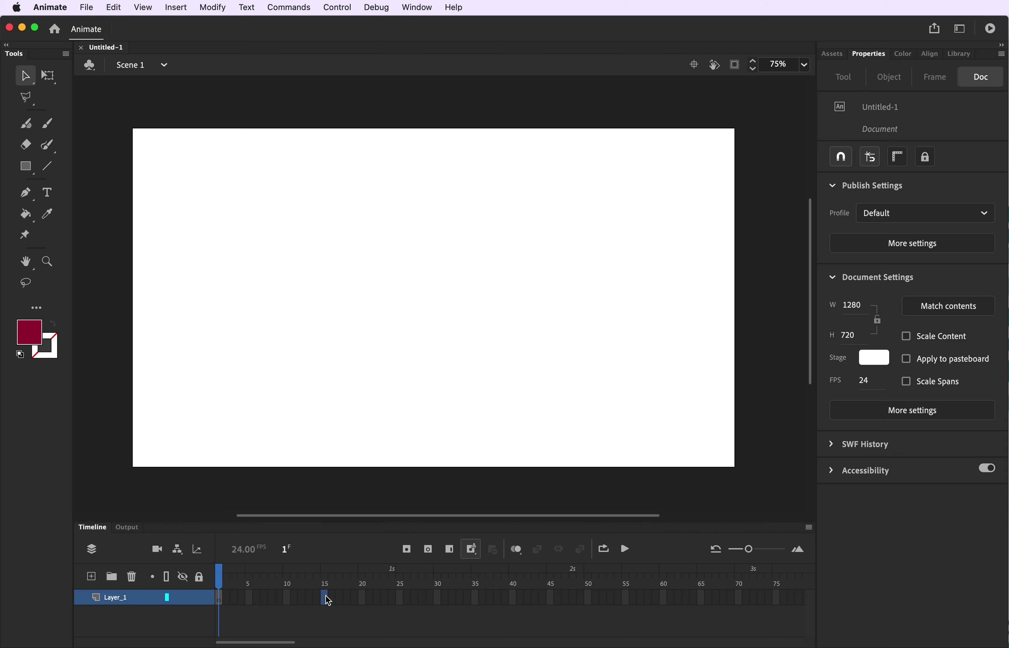
click(363, 600)
click(400, 599)
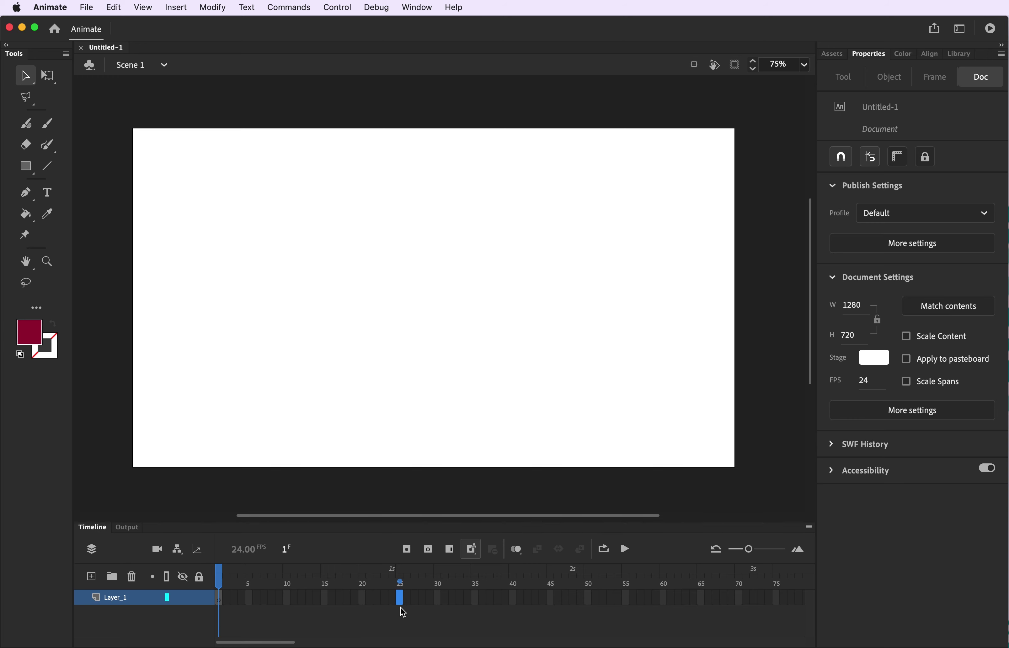
click(440, 598)
click(221, 599)
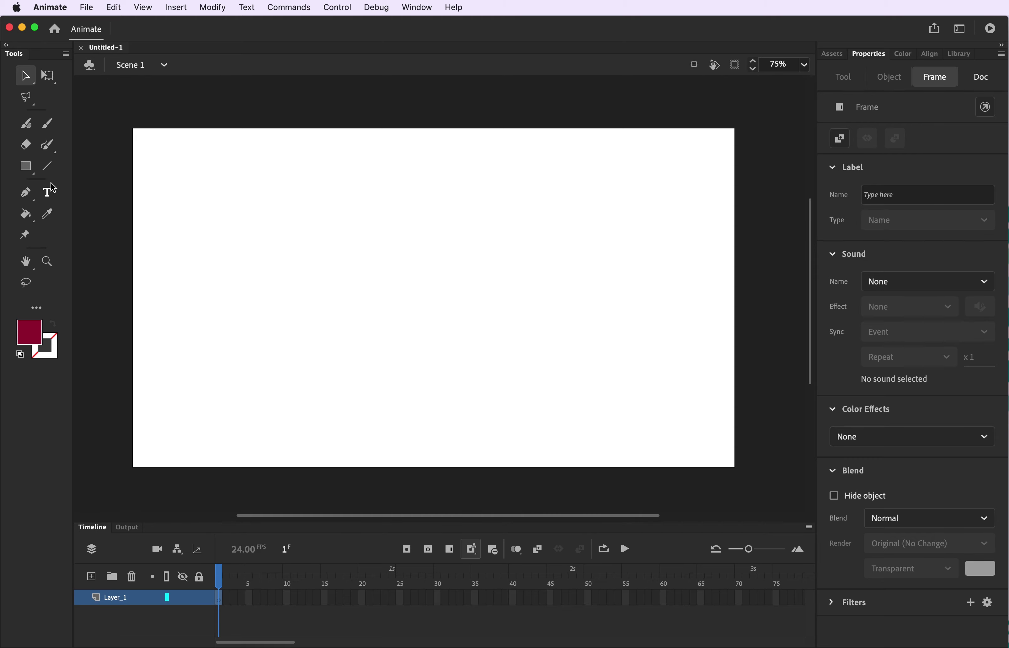
click(26, 166)
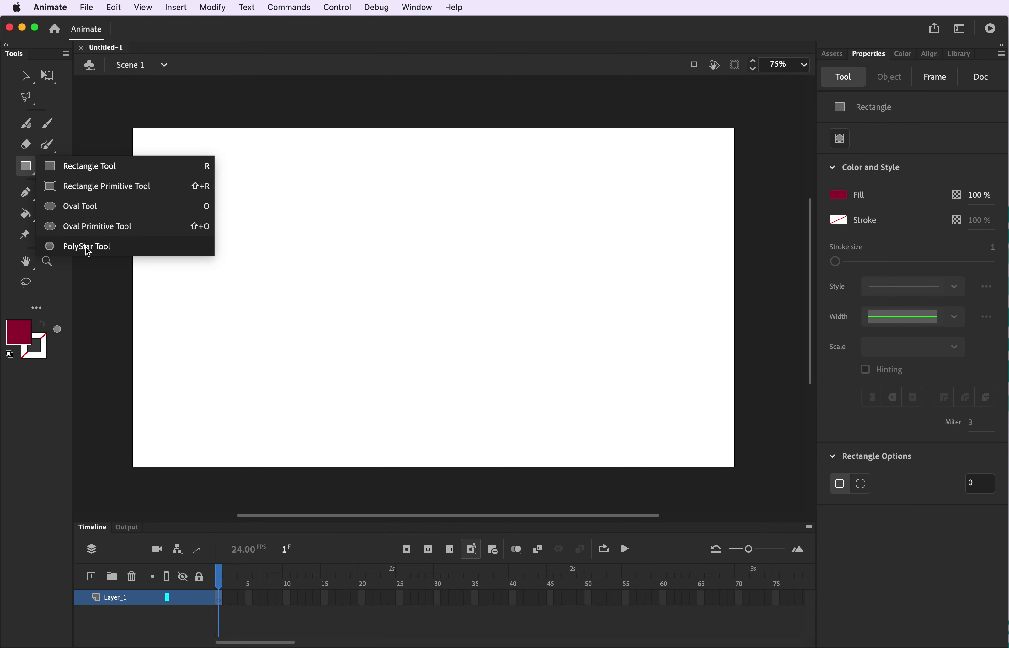
Step: With the PolyStar tool set to star style, draw a star in the stage's top-left area
click(88, 252)
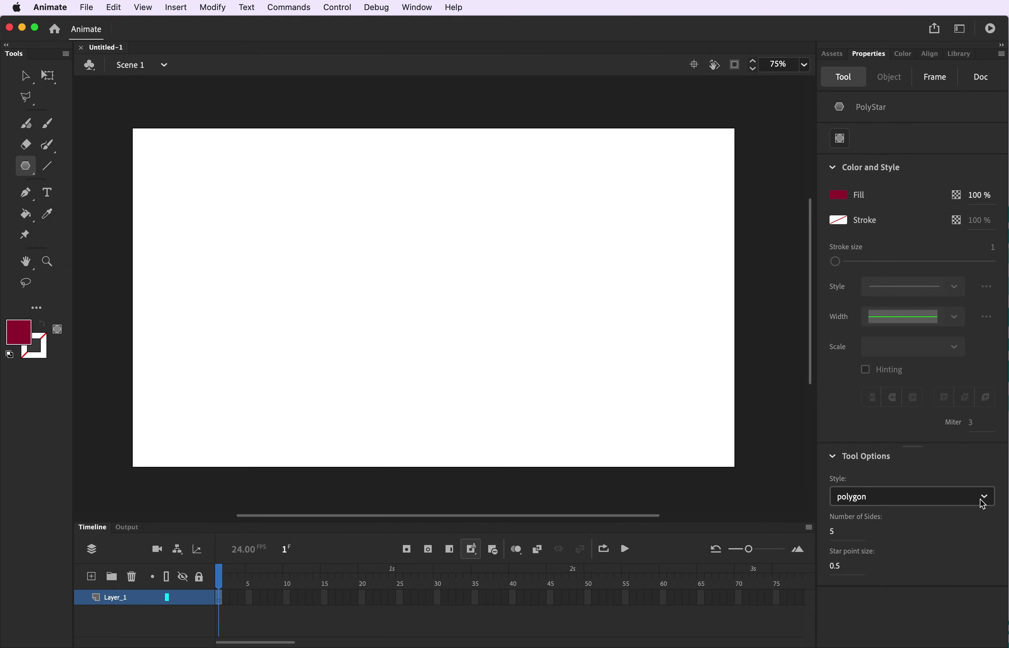
click(836, 457)
click(838, 459)
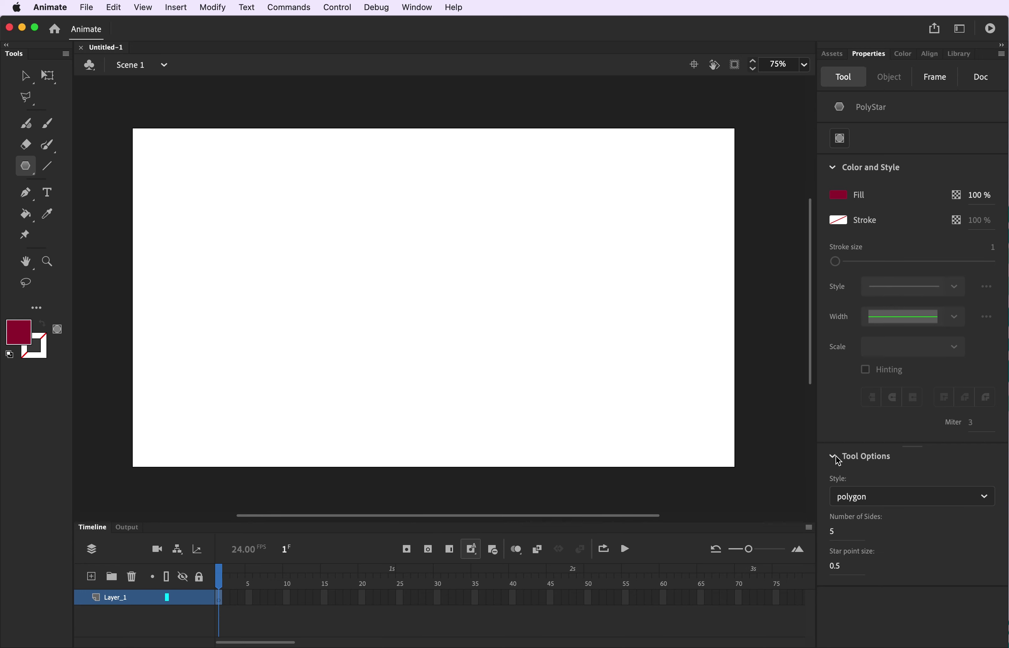
click(985, 500)
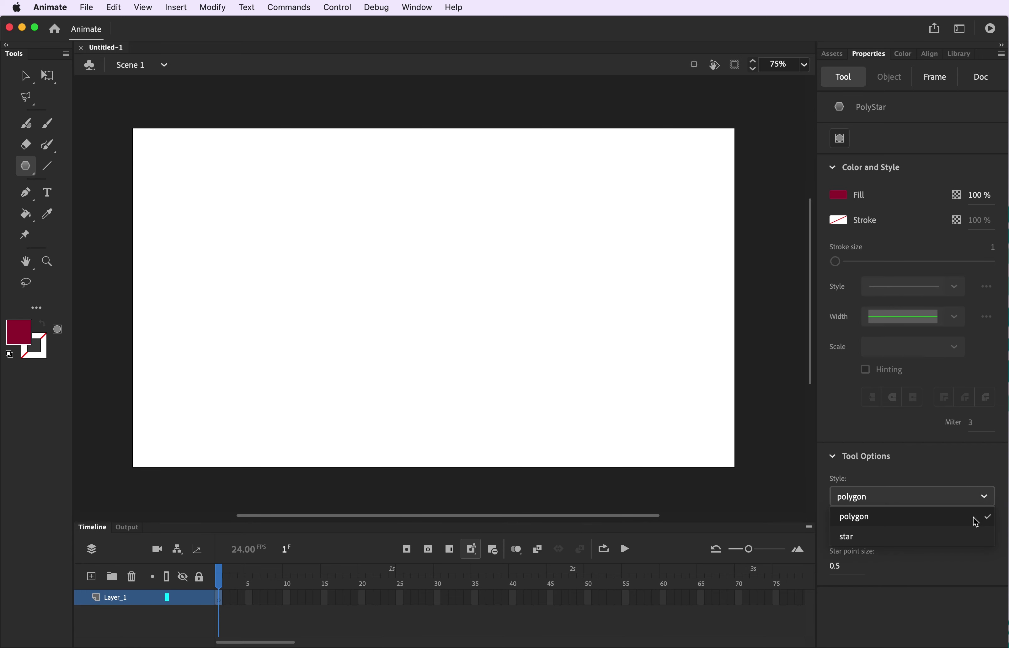
click(963, 543)
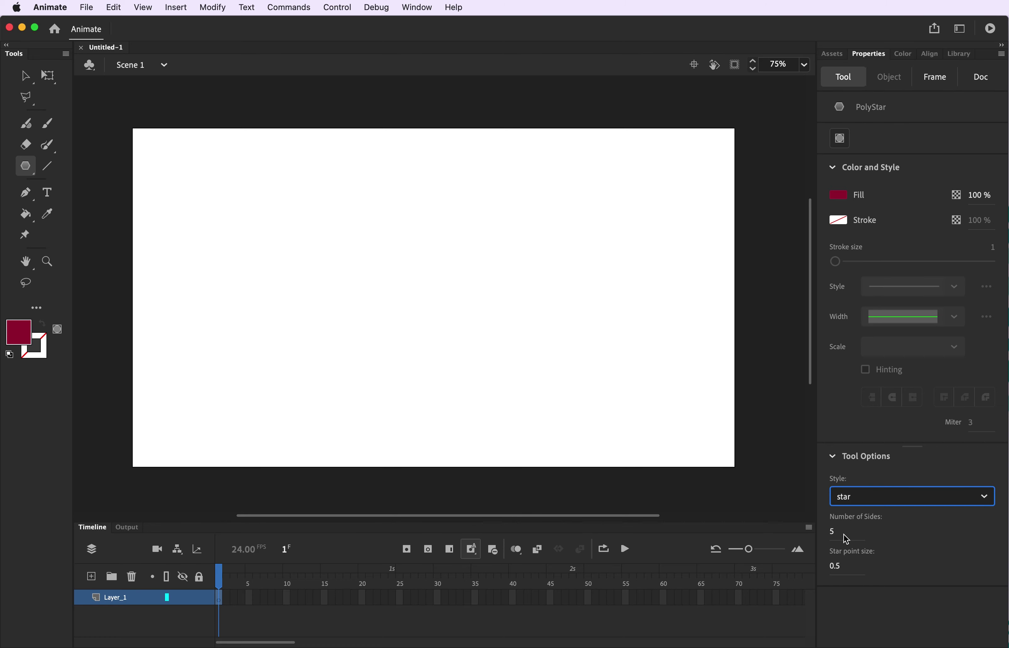
drag(202, 182, 215, 229)
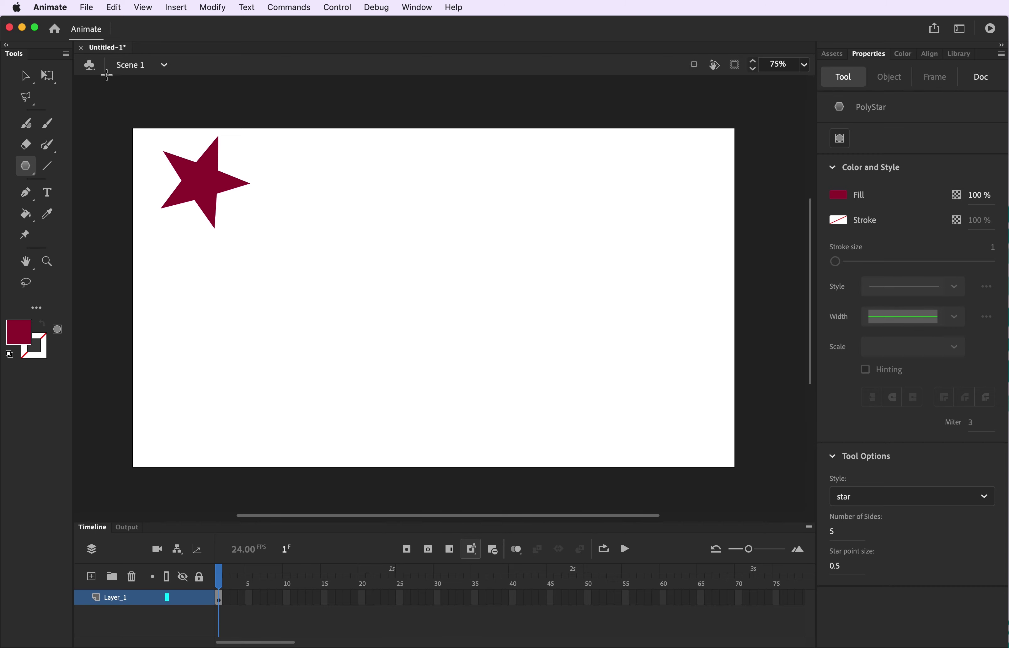
Step: Nudge the star slightly lower and give it a dark grey stroke
key(v)
drag(191, 176, 191, 184)
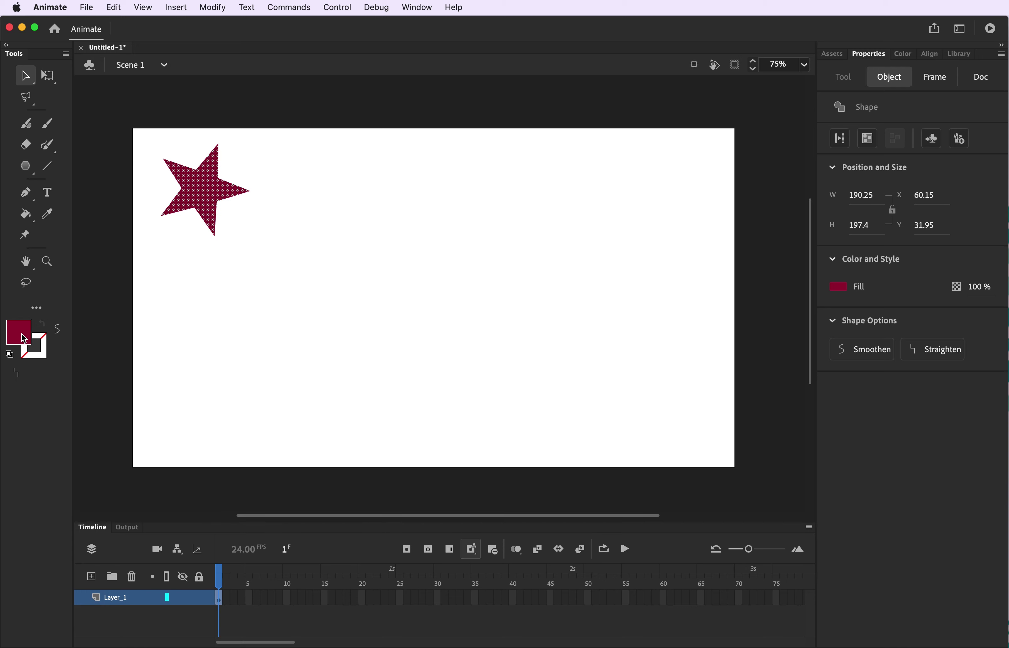
click(24, 338)
click(46, 353)
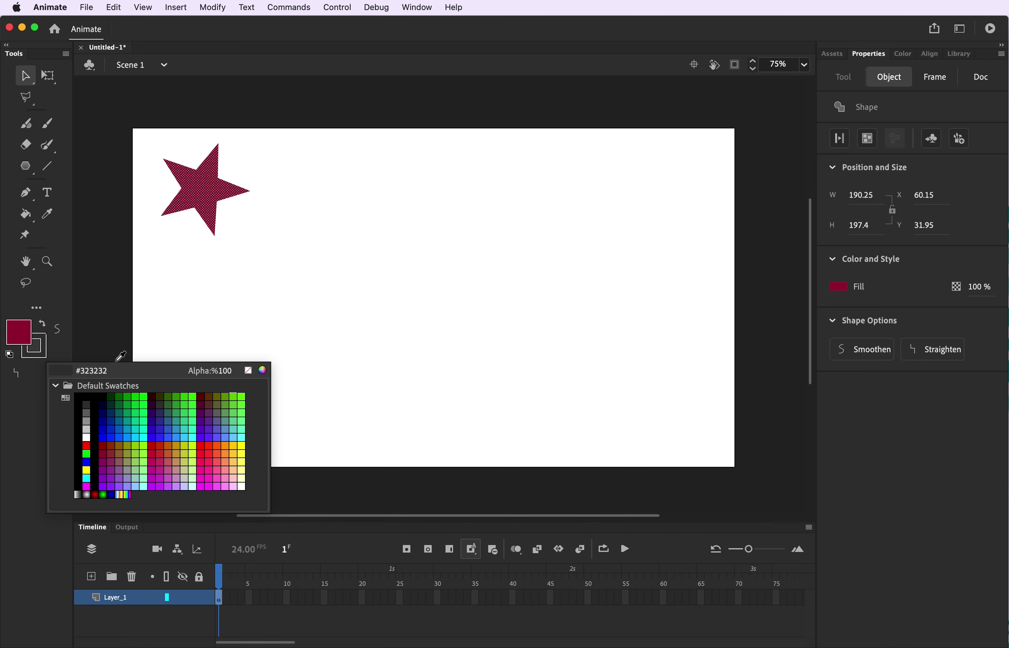
click(249, 370)
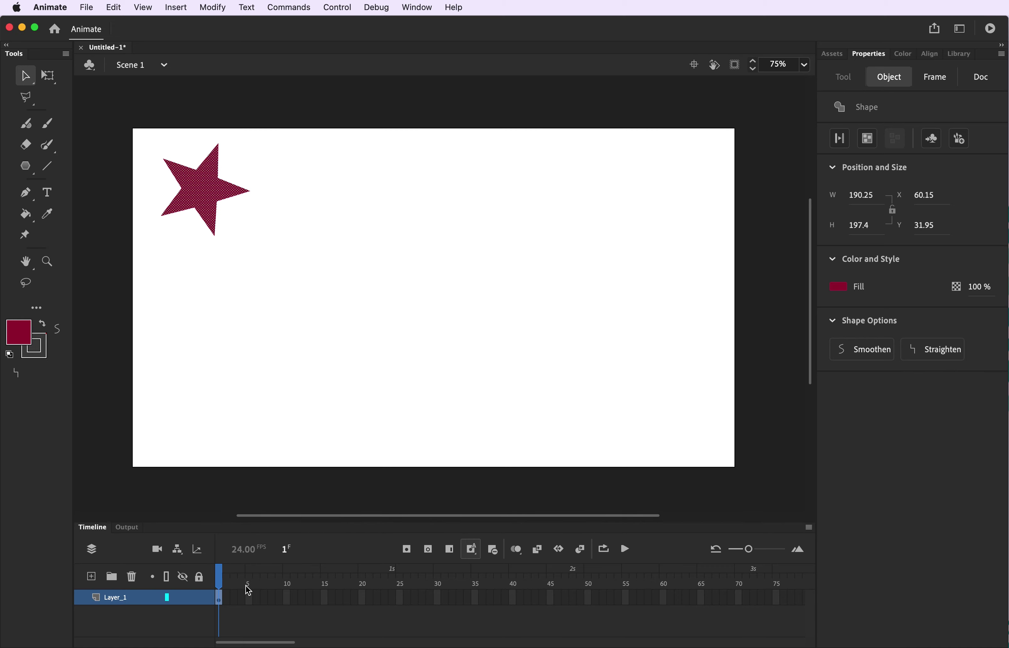
Step: Extend Layer_1 from frame 1 through frame 5 with Insert Frame and F5
click(220, 598)
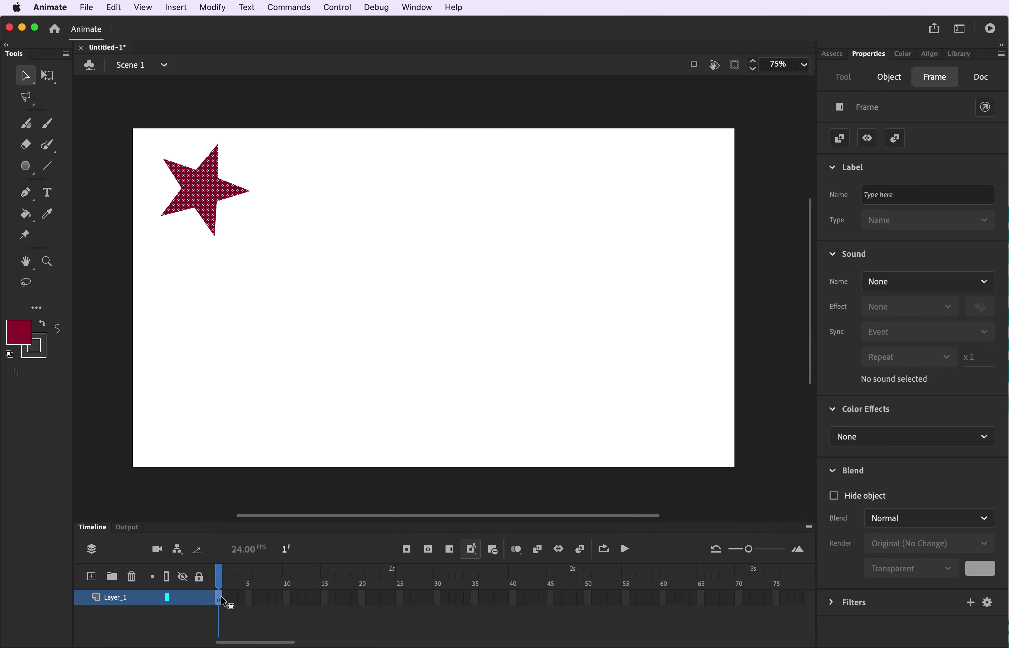
right_click(221, 595)
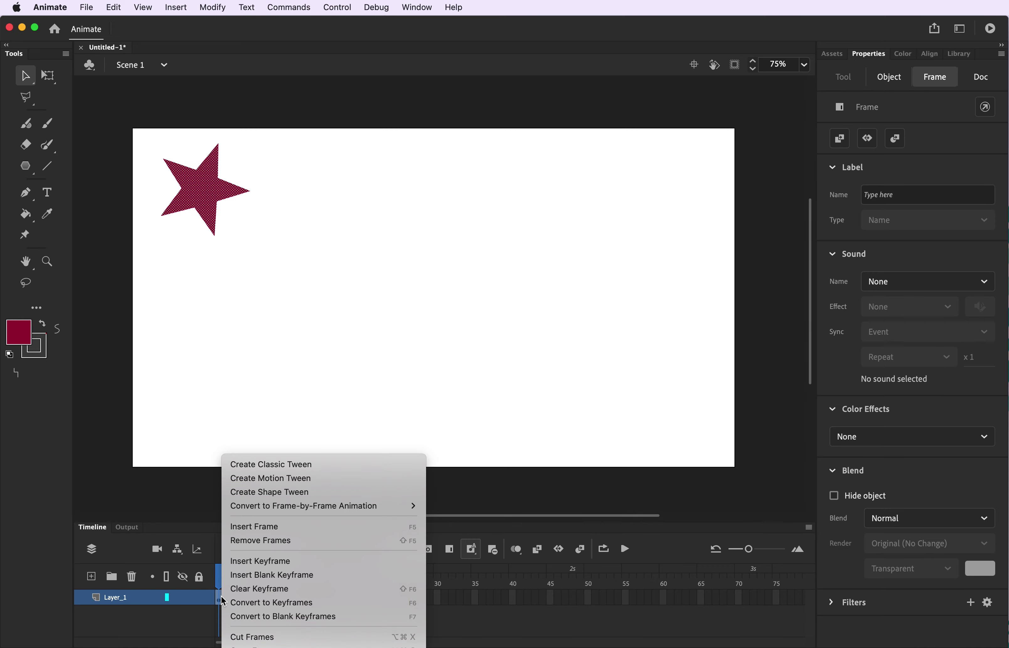
click(250, 529)
key(F5)
key(F5)
key(F5)
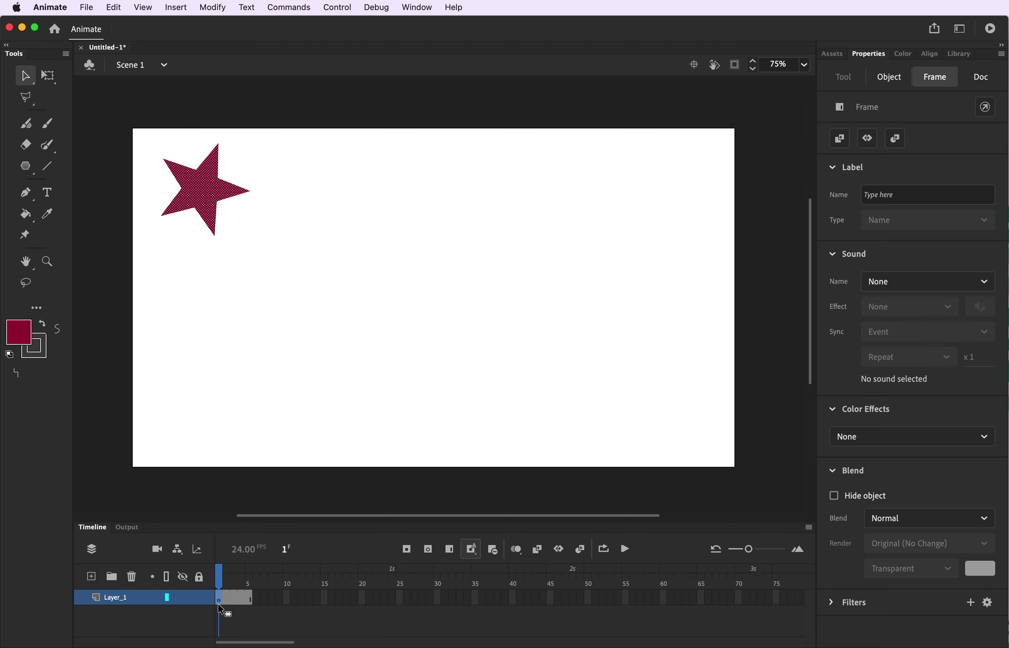
drag(219, 603, 254, 604)
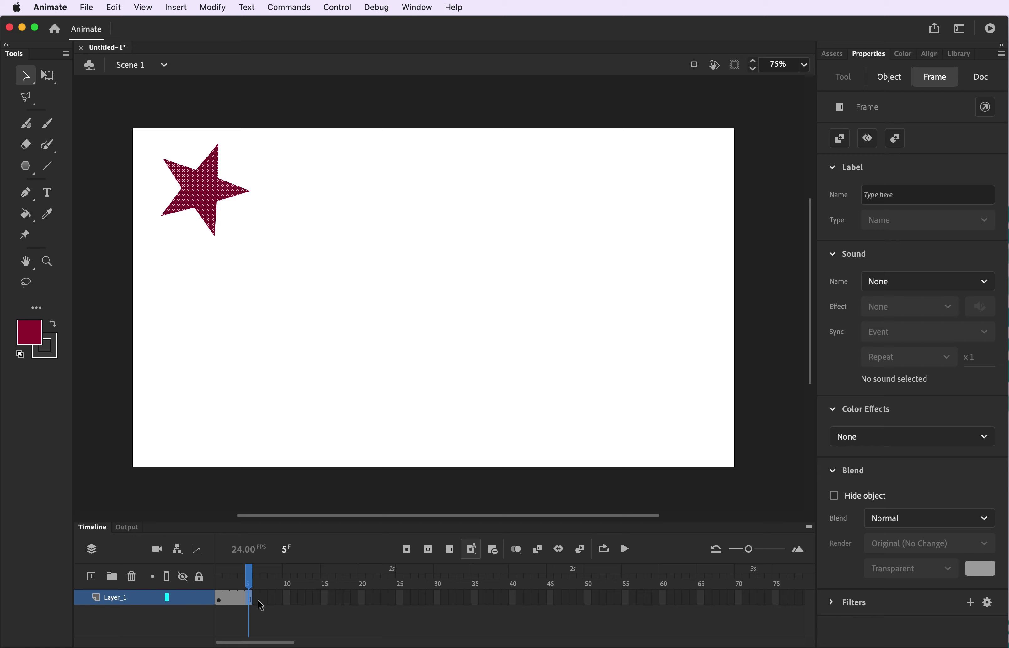
Step: Insert a keyframe at frame 6 of Layer_1
click(261, 606)
right_click(258, 598)
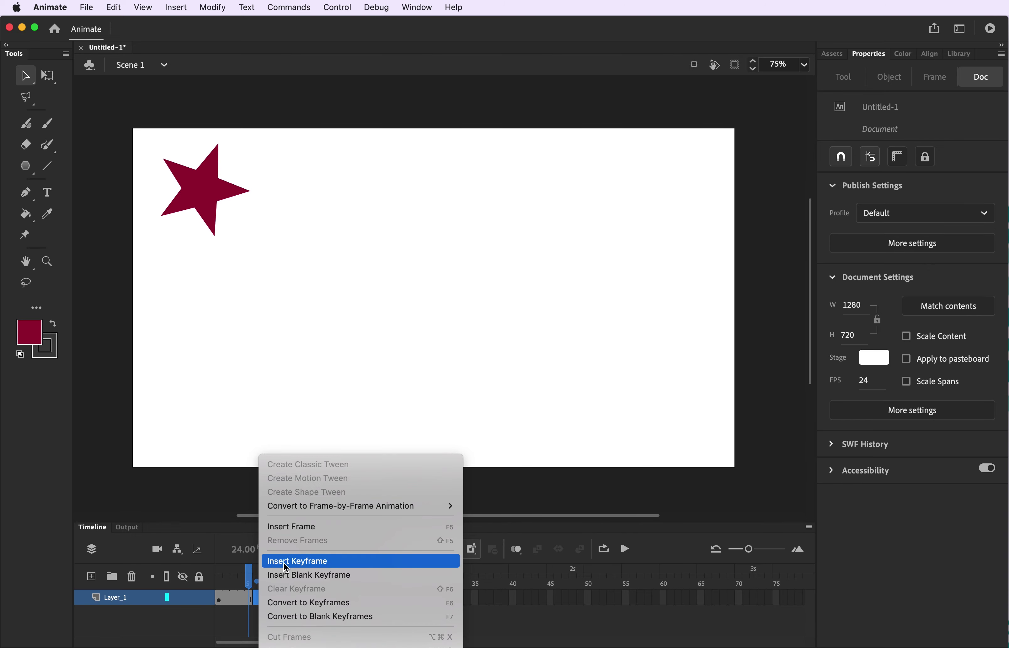
click(284, 564)
click(261, 611)
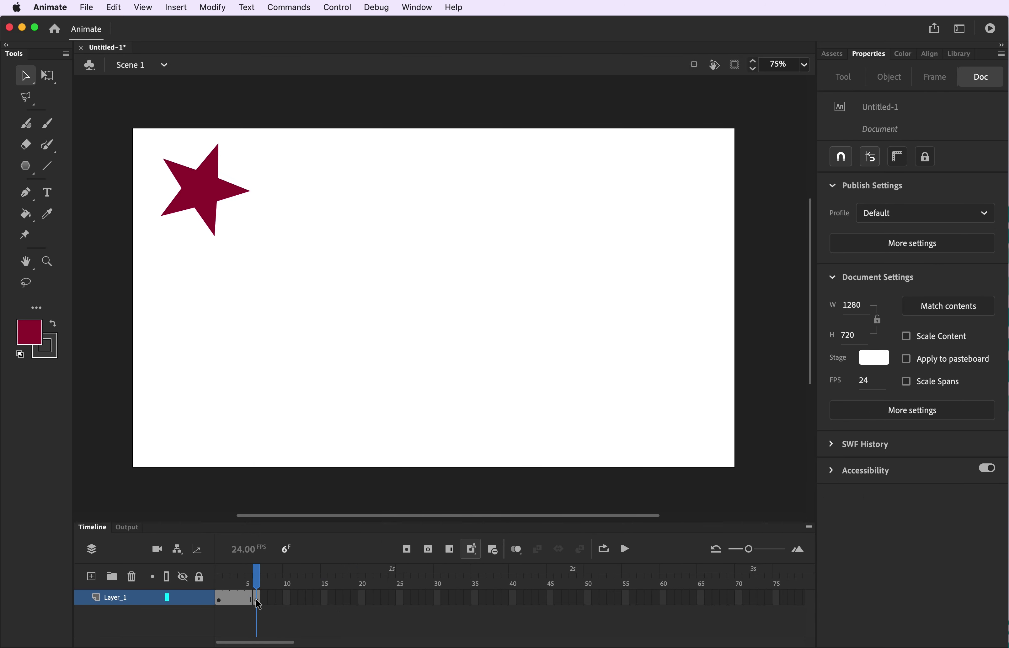
click(259, 604)
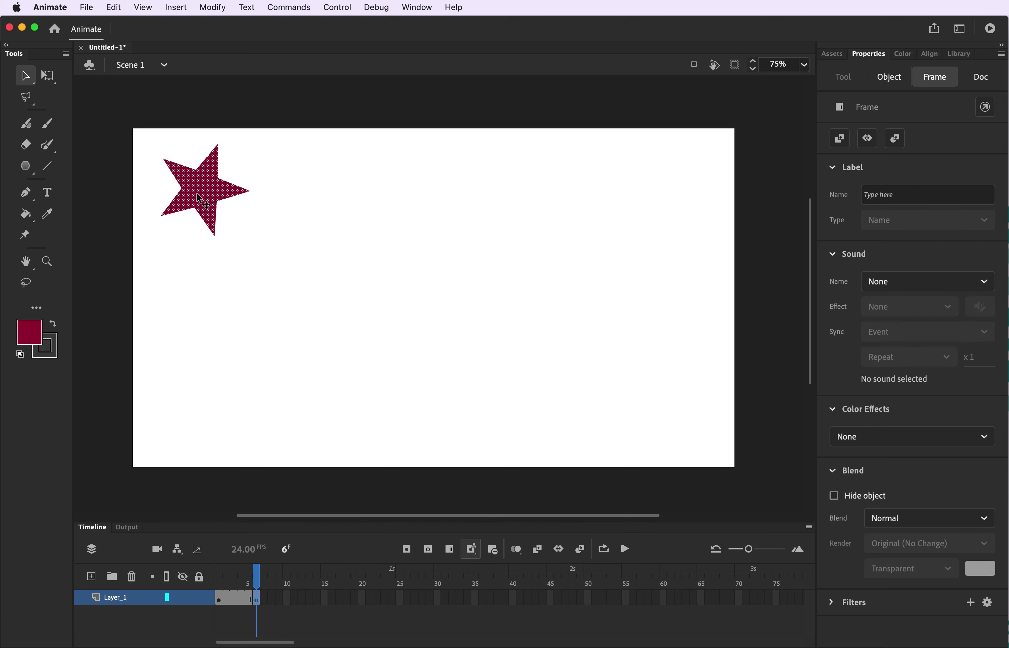
Step: Move the star right and rotate it slightly with Free Transform
drag(199, 199, 275, 199)
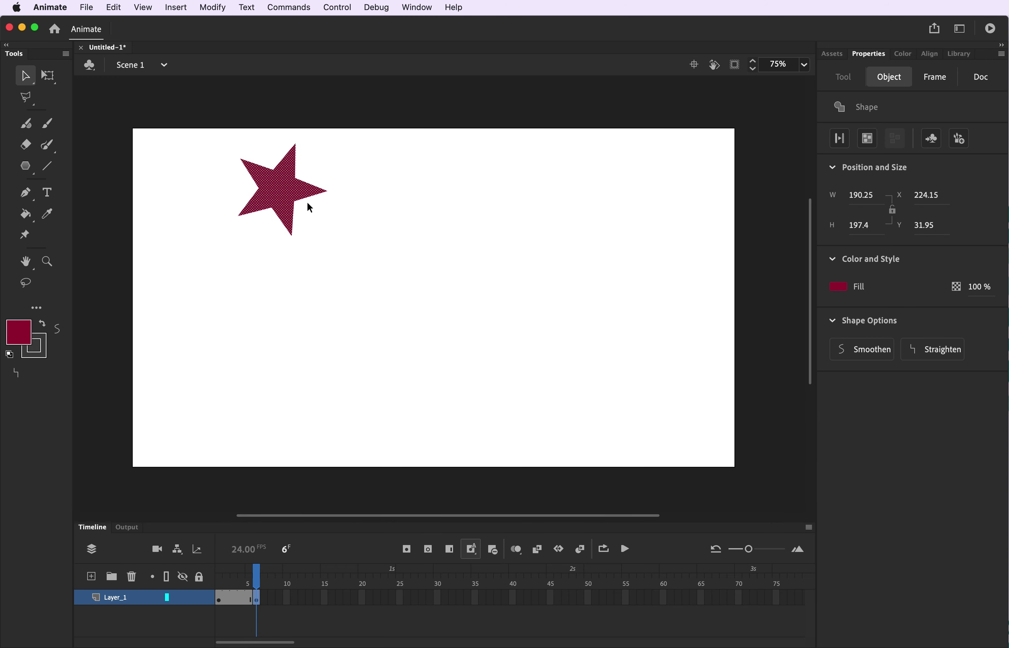
click(49, 76)
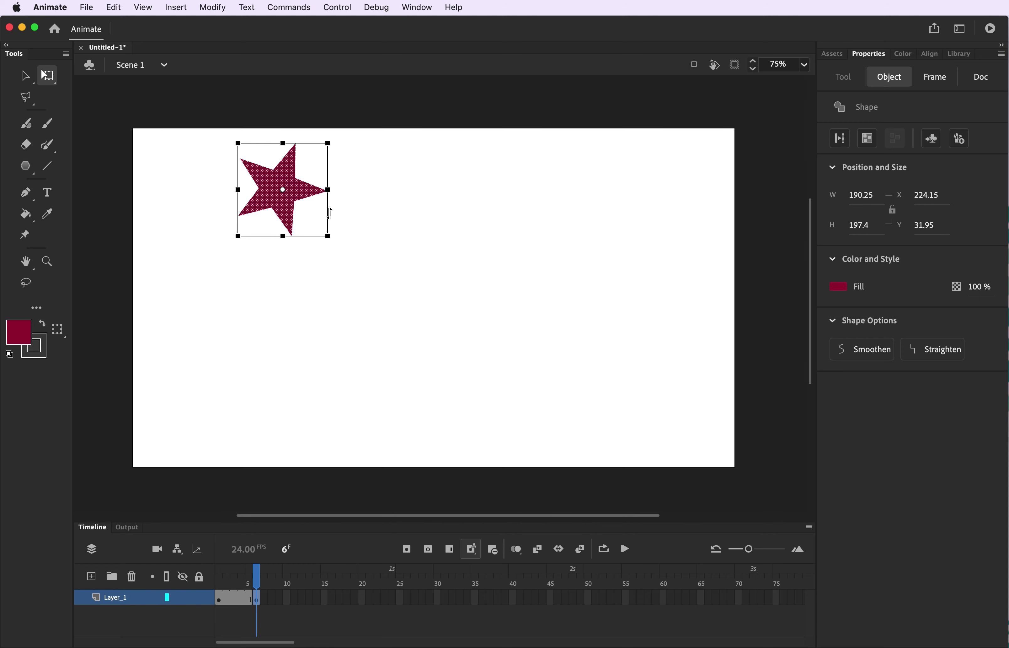
drag(327, 250, 305, 262)
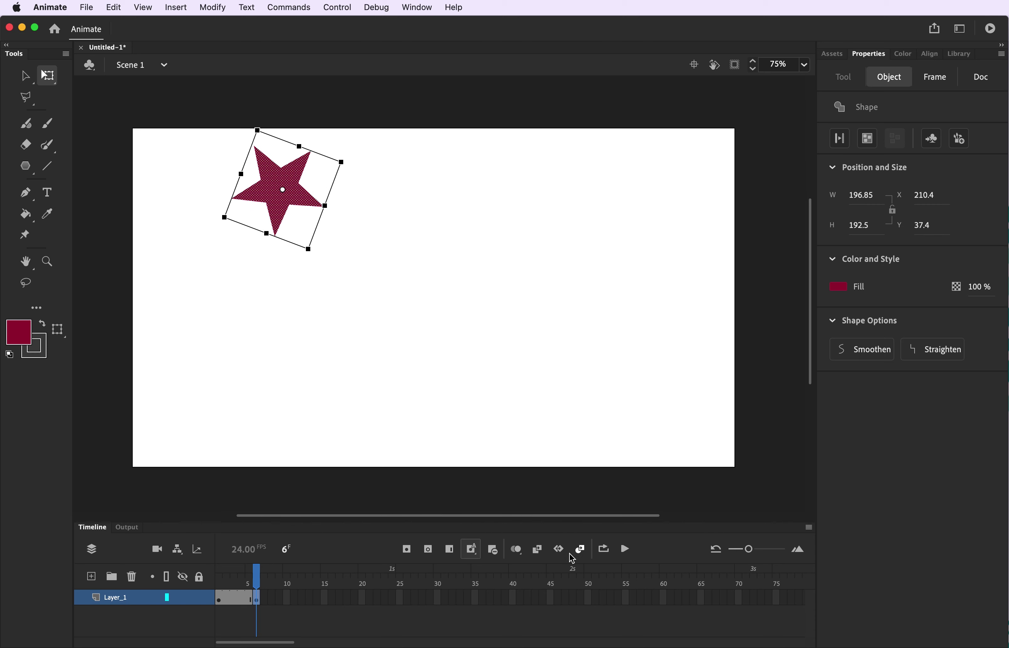
Step: Turn on Onion Skin so the earlier star shows as a ghost
click(520, 555)
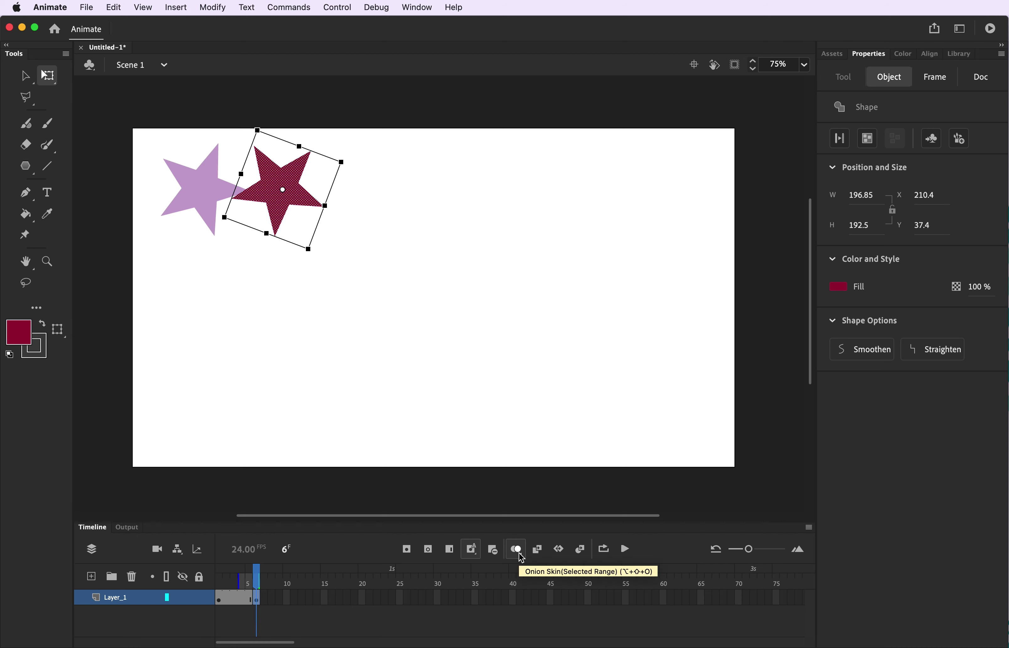
click(520, 554)
click(520, 555)
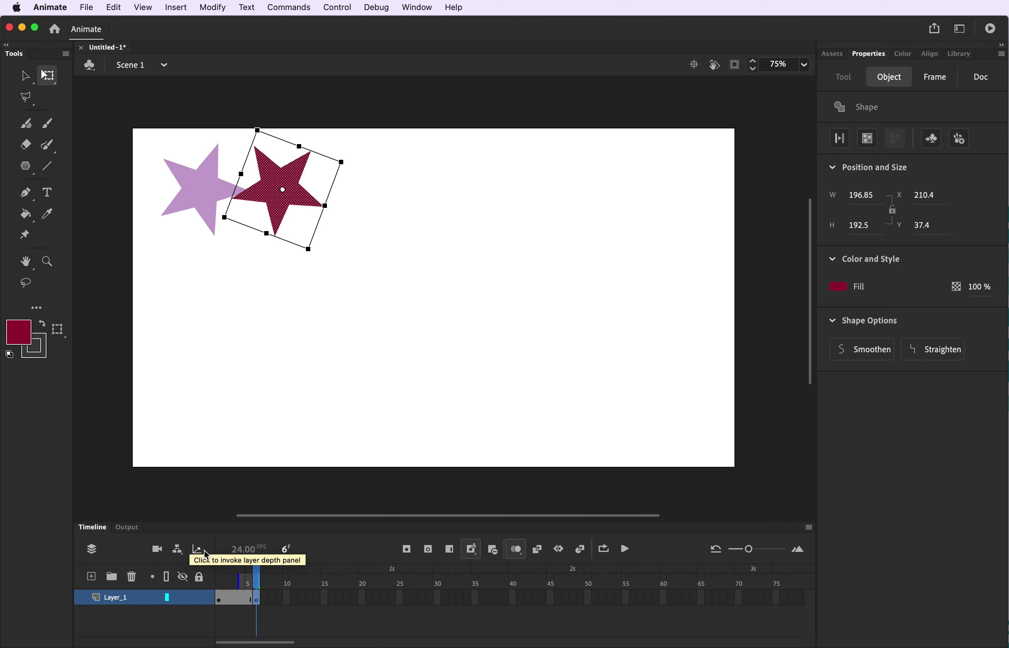
Step: Keep frame 6 as a keyframe and extend Layer_1 through frame 10
click(257, 602)
key(F6)
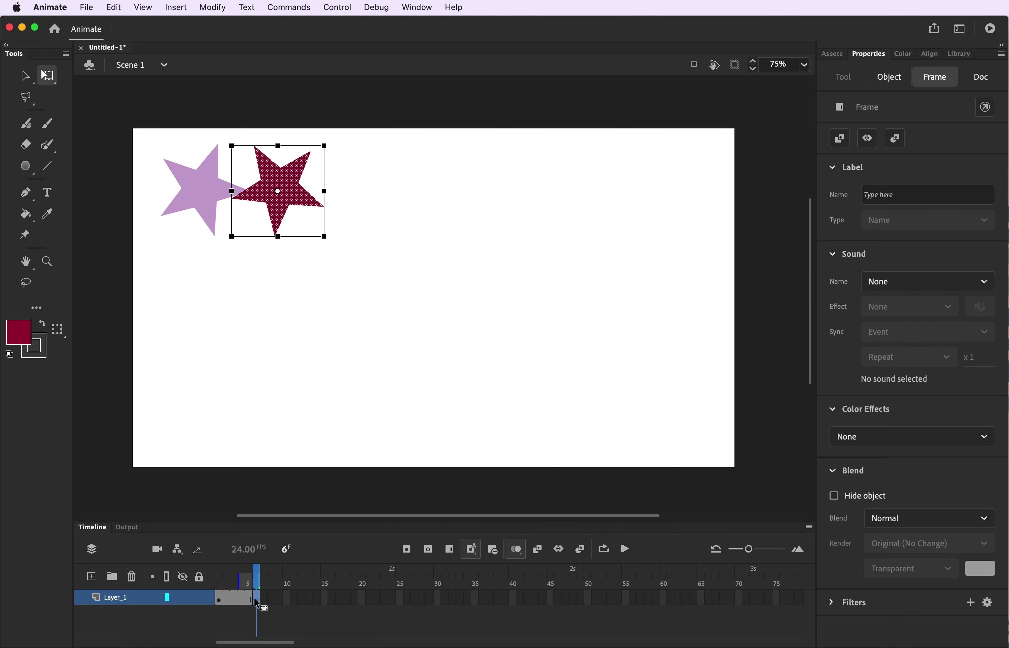
right_click(256, 600)
click(291, 535)
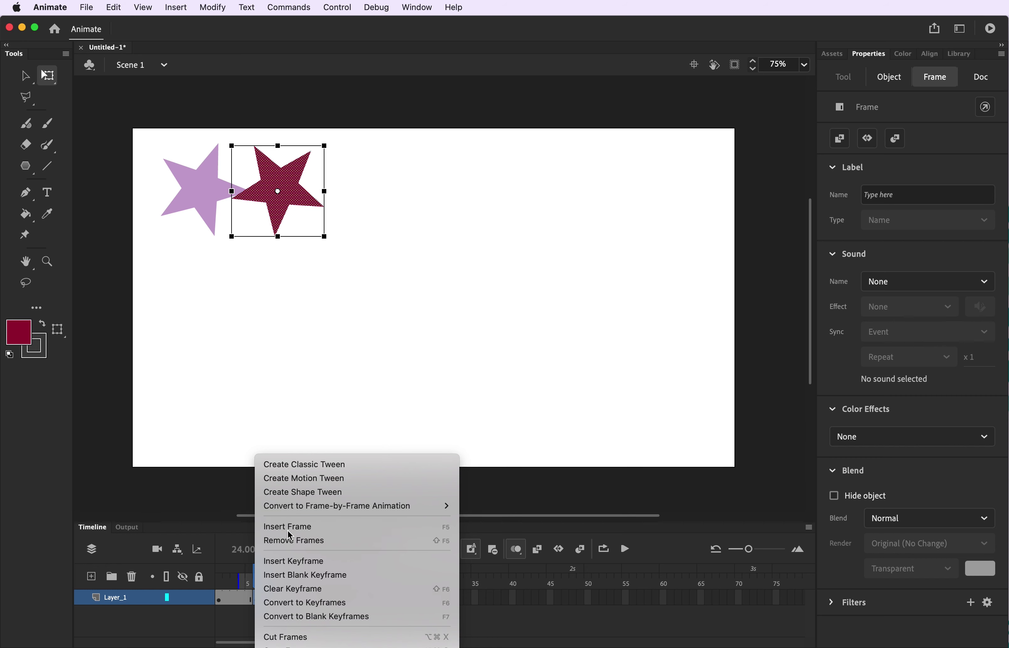
key(F5)
key(F5)
key(F5)
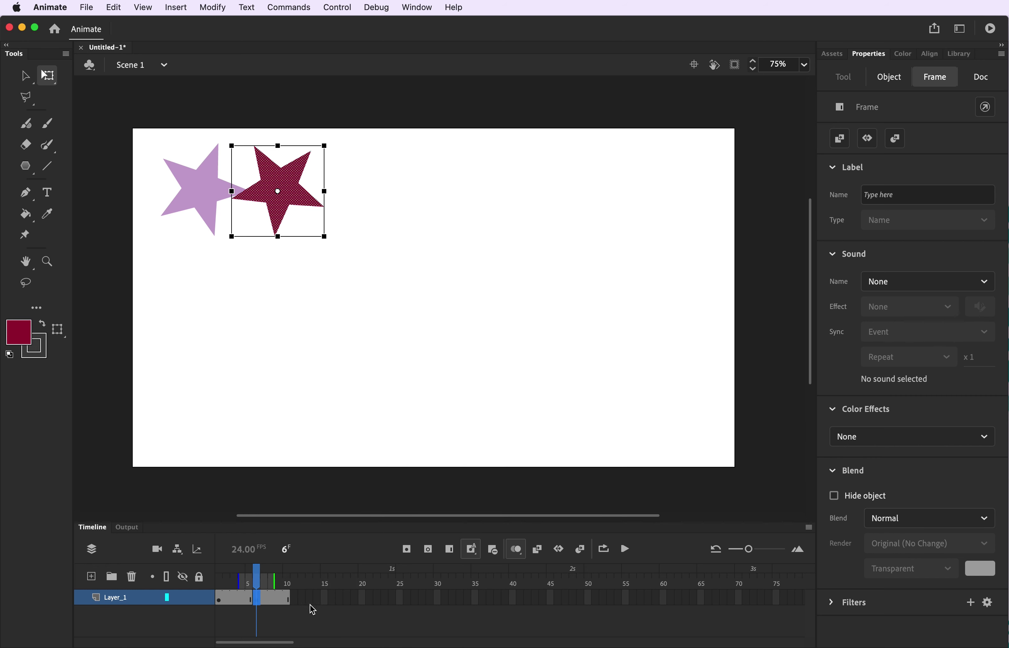
click(283, 602)
click(288, 602)
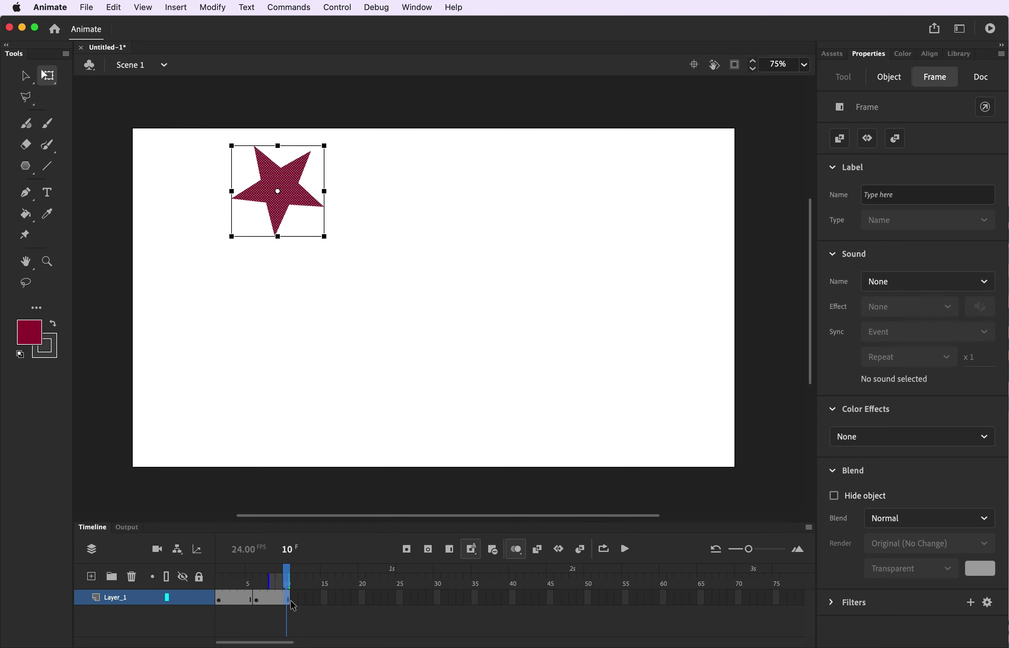
click(296, 605)
Step: Add a keyframe at frame 11 and move the star right and down
right_click(293, 598)
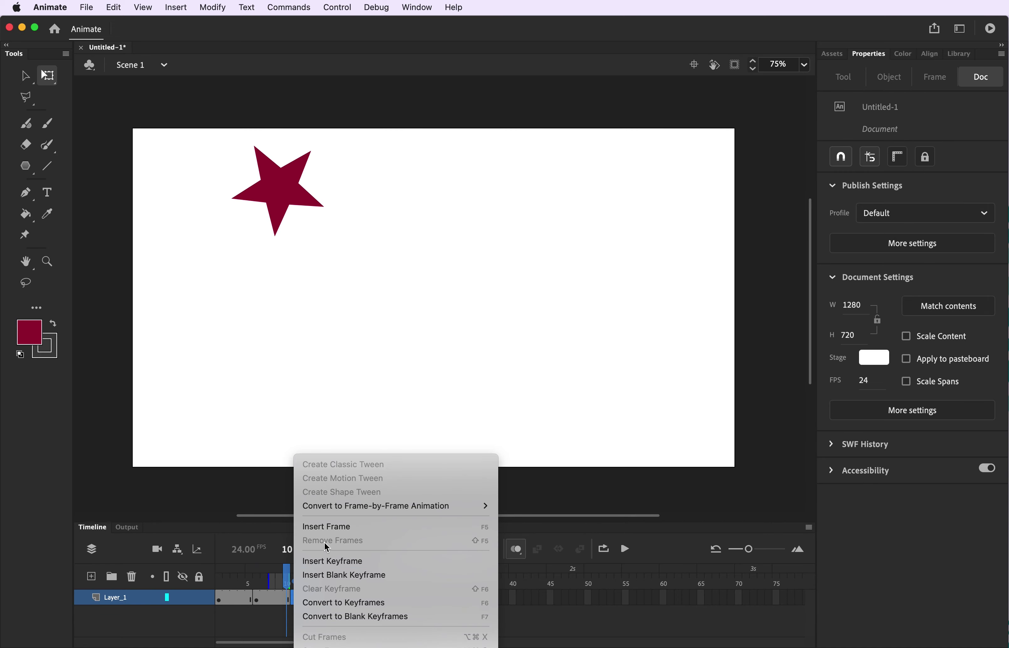
click(324, 562)
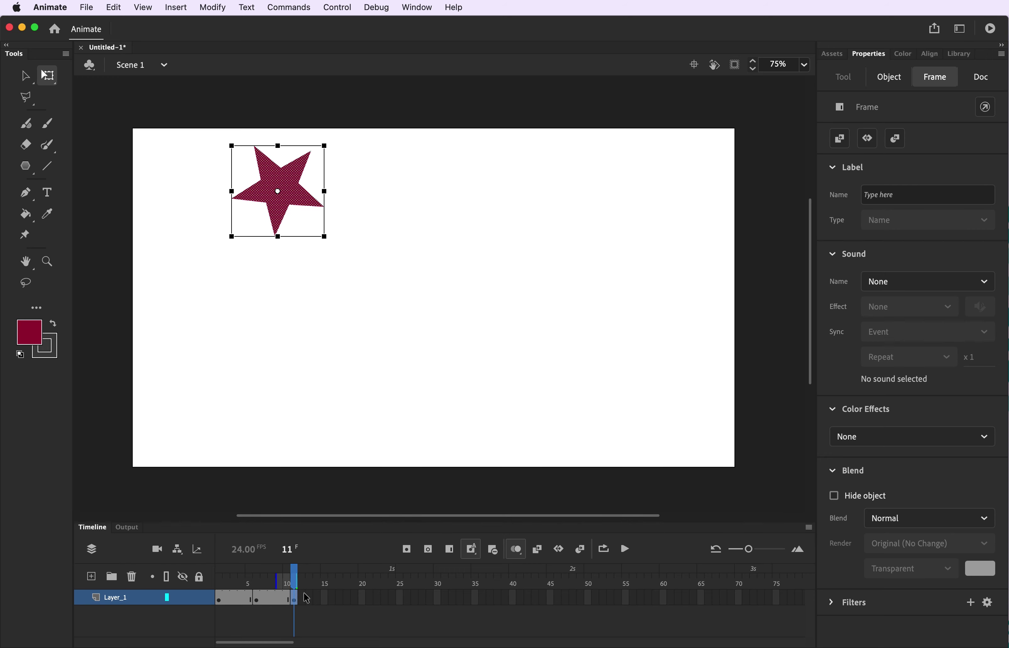
drag(302, 207, 397, 302)
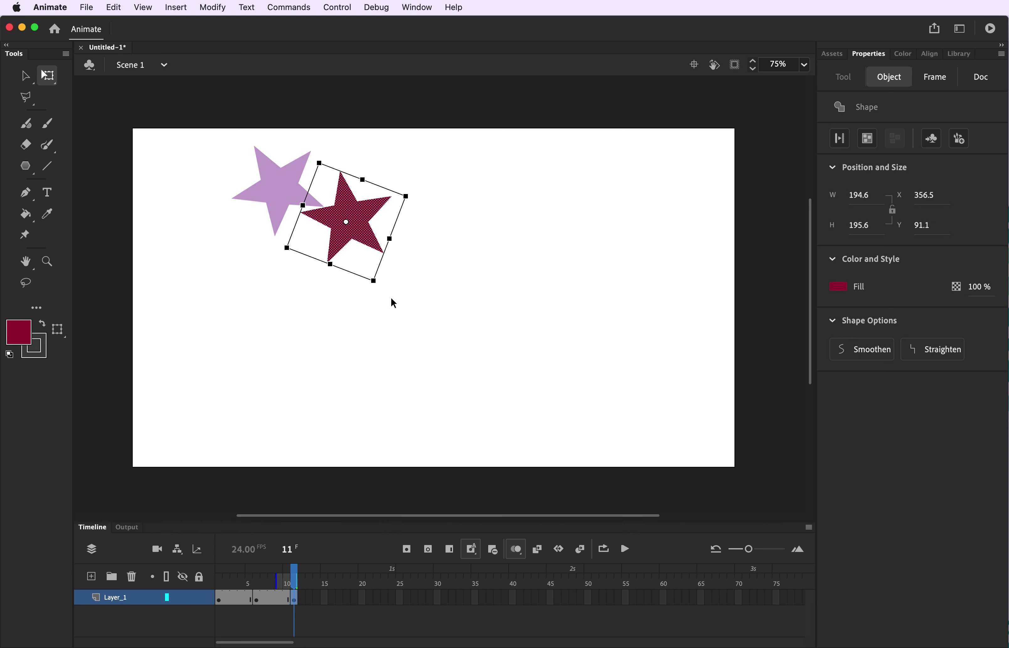
Step: Extend Layer_1 past frame 11 with Insert Frame
click(297, 599)
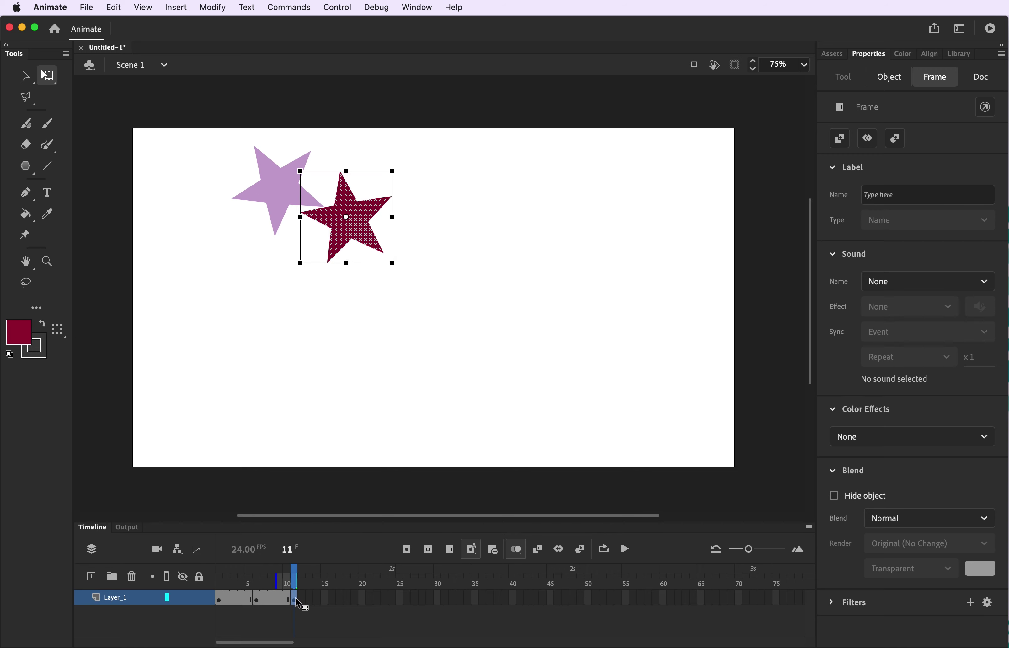
right_click(297, 599)
click(324, 530)
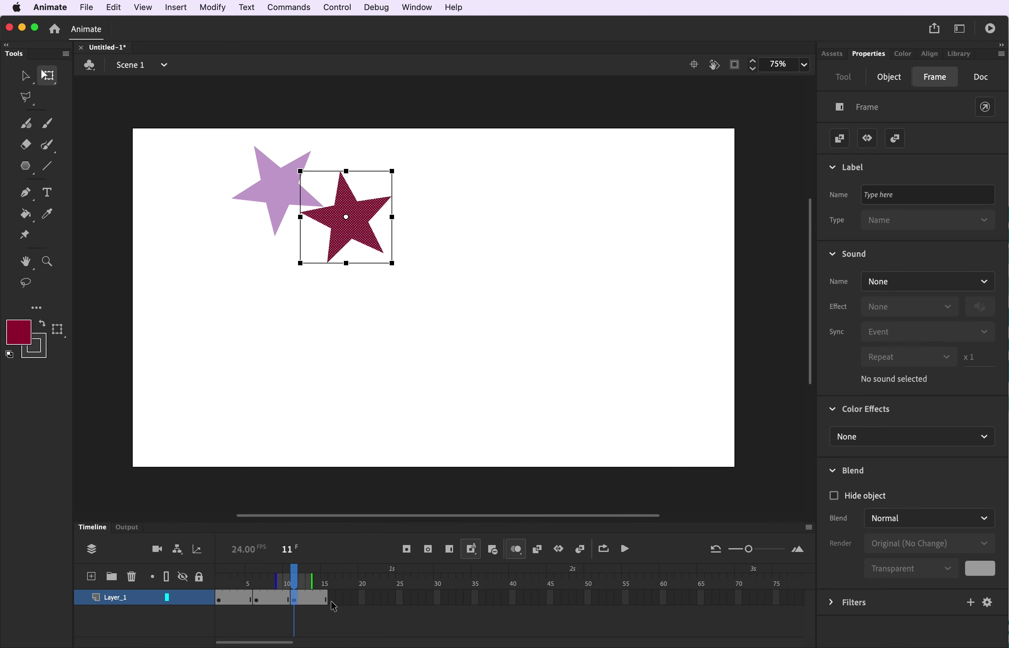
Step: Add a keyframe at frame 16, moving the star down and rotating it clockwise
click(326, 599)
right_click(332, 599)
click(358, 561)
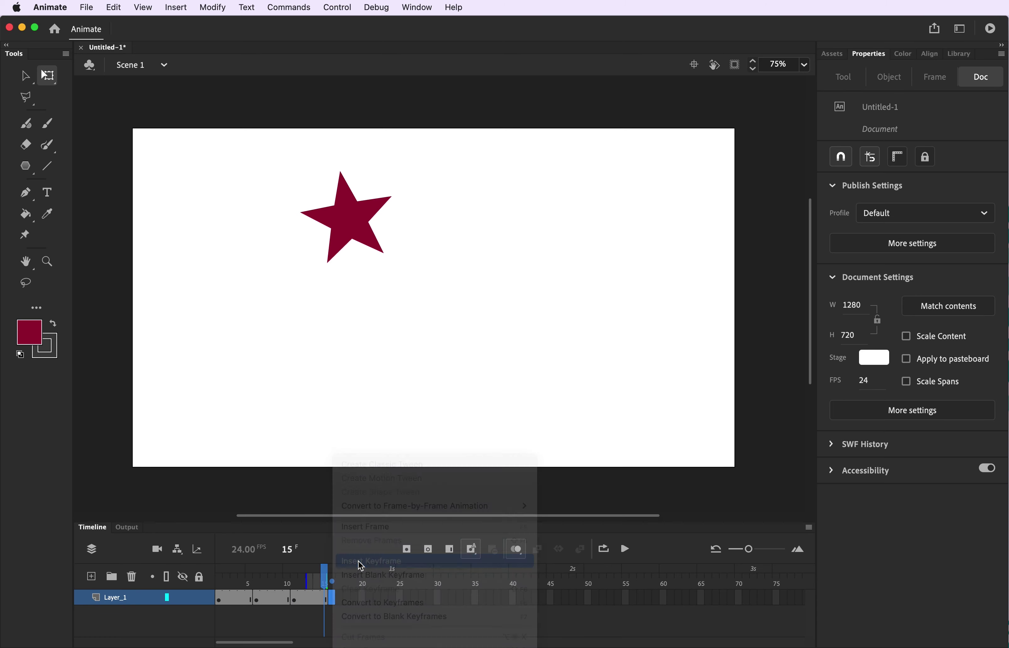
drag(362, 230, 371, 305)
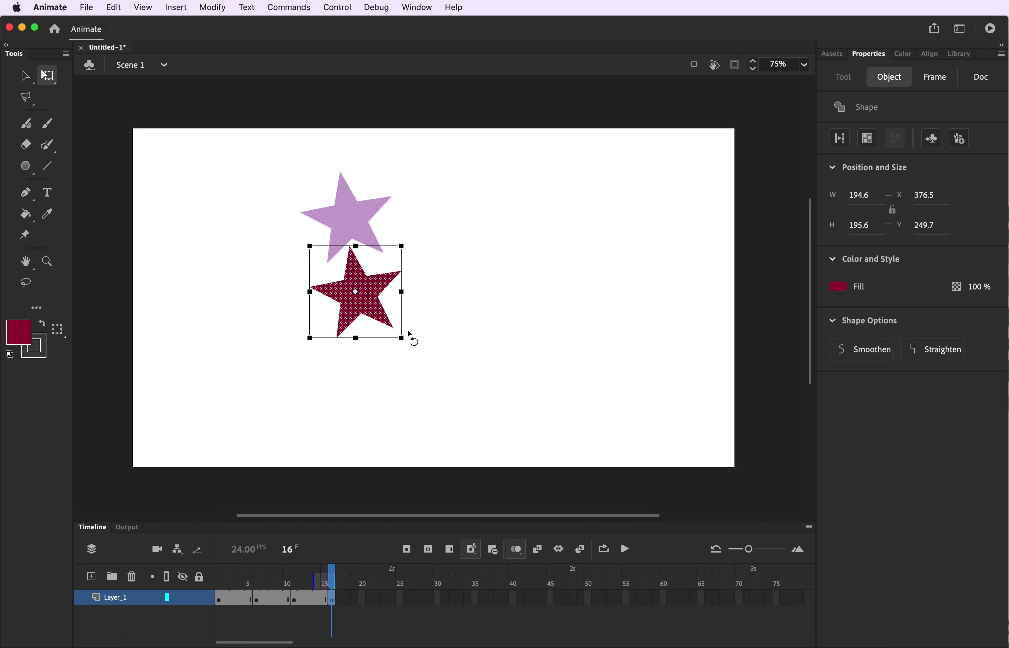
drag(409, 338, 394, 353)
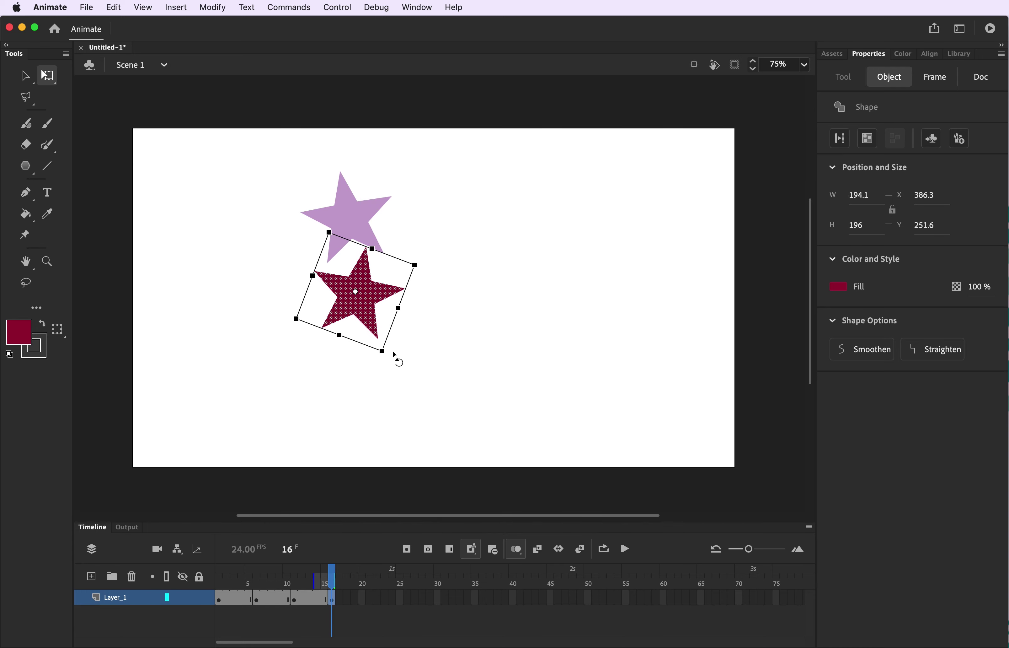
Step: Extend Layer_1 through frame 20
right_click(339, 597)
click(361, 528)
key(F5)
key(F5)
key(F5)
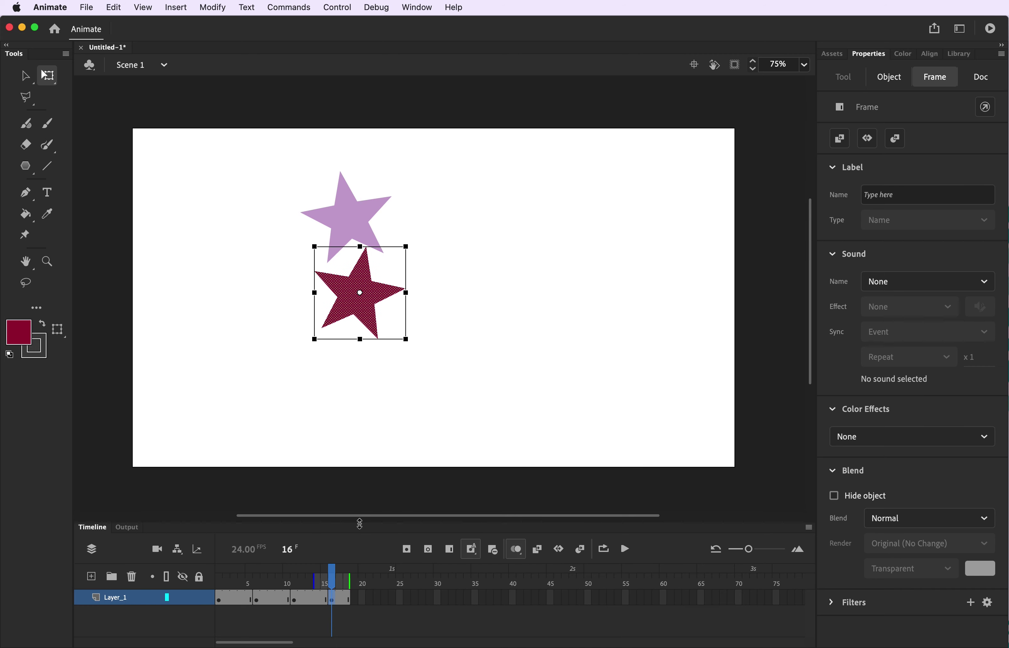
Step: Add a keyframe at frame 21 and move the star to the right
click(370, 603)
right_click(372, 607)
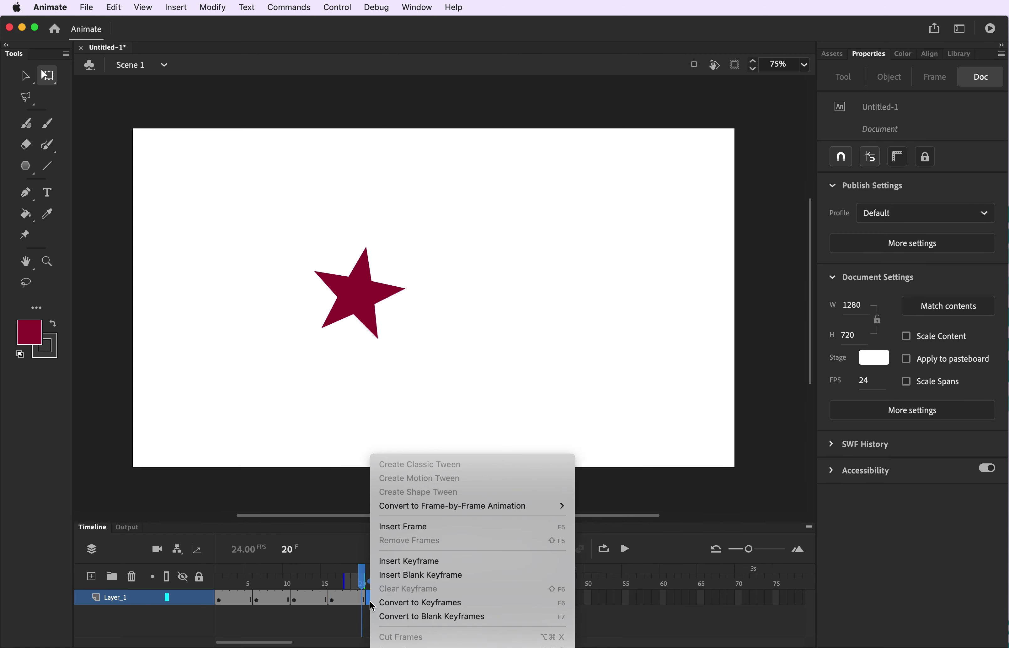
click(390, 561)
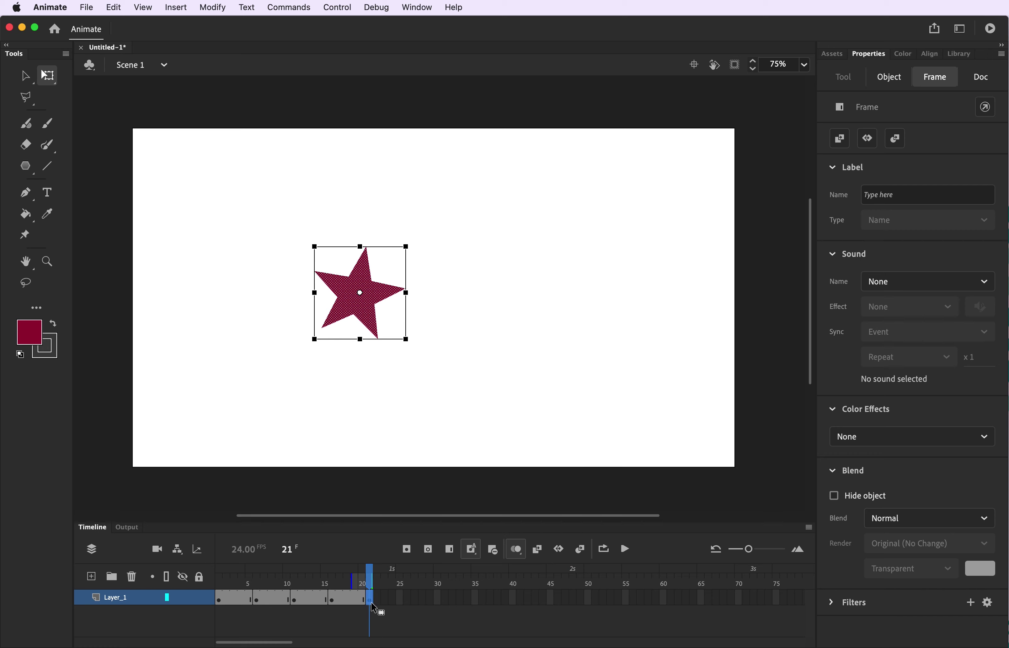
click(376, 325)
drag(376, 325, 487, 367)
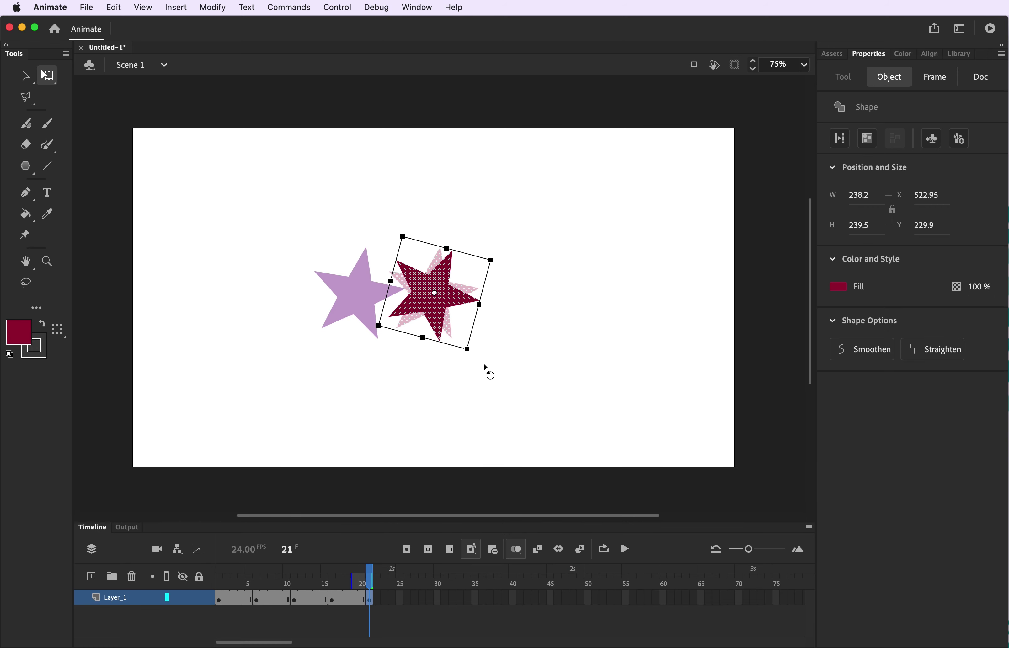
Step: Extend Layer_1 through frame 25
right_click(371, 603)
click(404, 527)
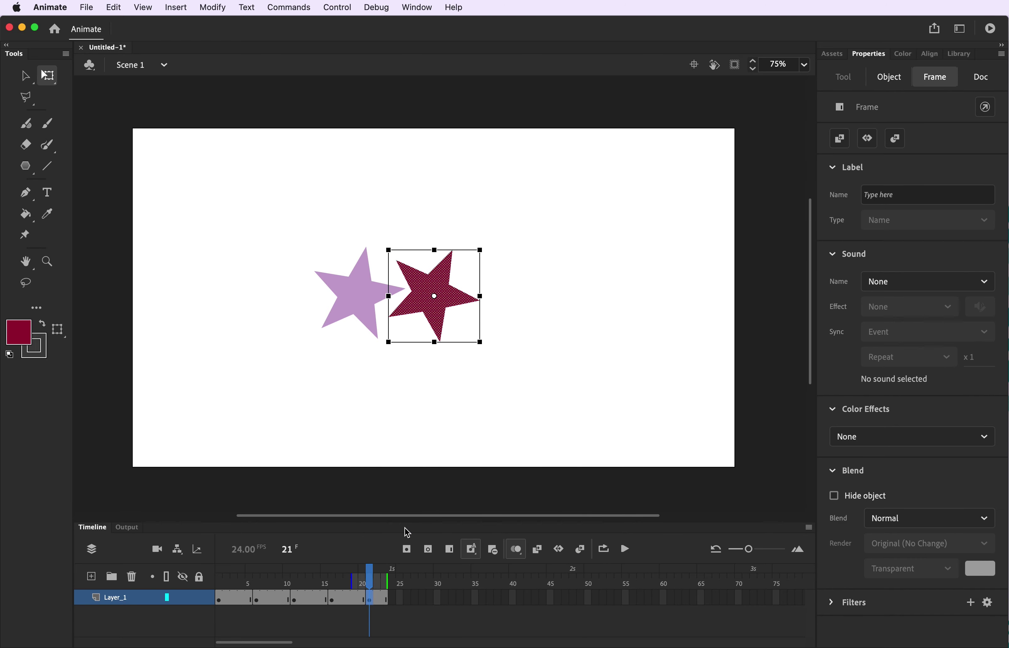
key(F5)
key(F5)
Step: Add a keyframe at frame 26 with the star moved lower, then extend by one frame
click(407, 599)
right_click(407, 600)
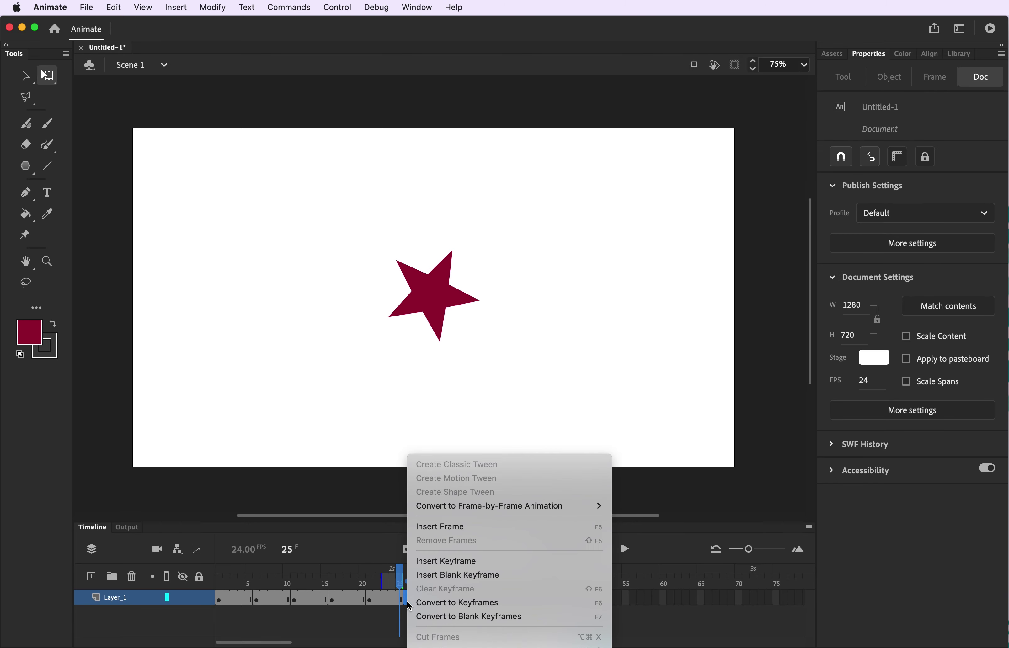
click(426, 570)
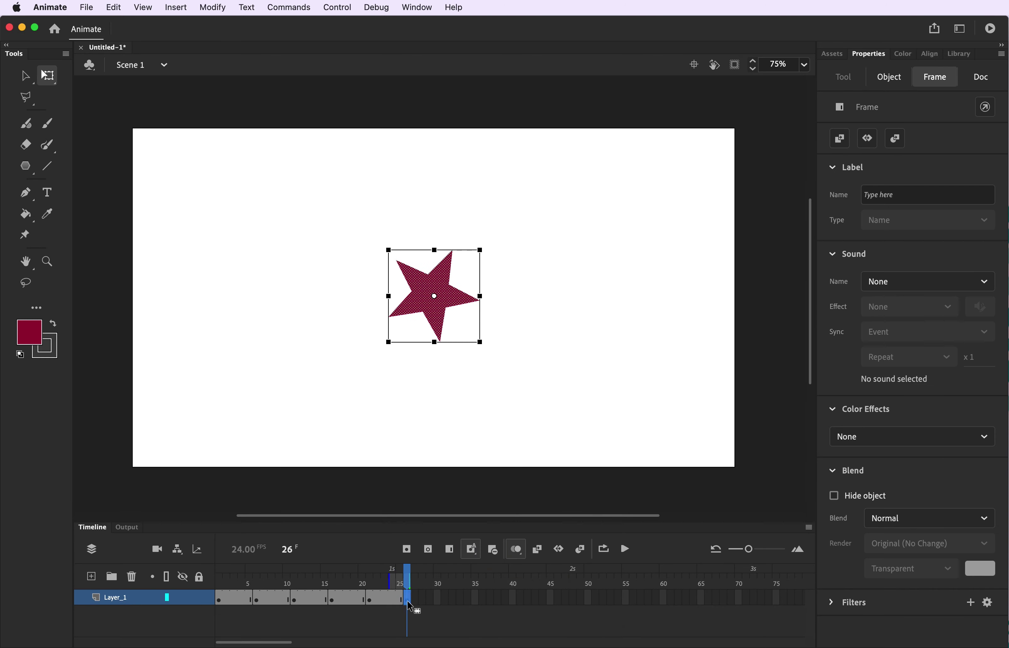
drag(454, 313, 484, 429)
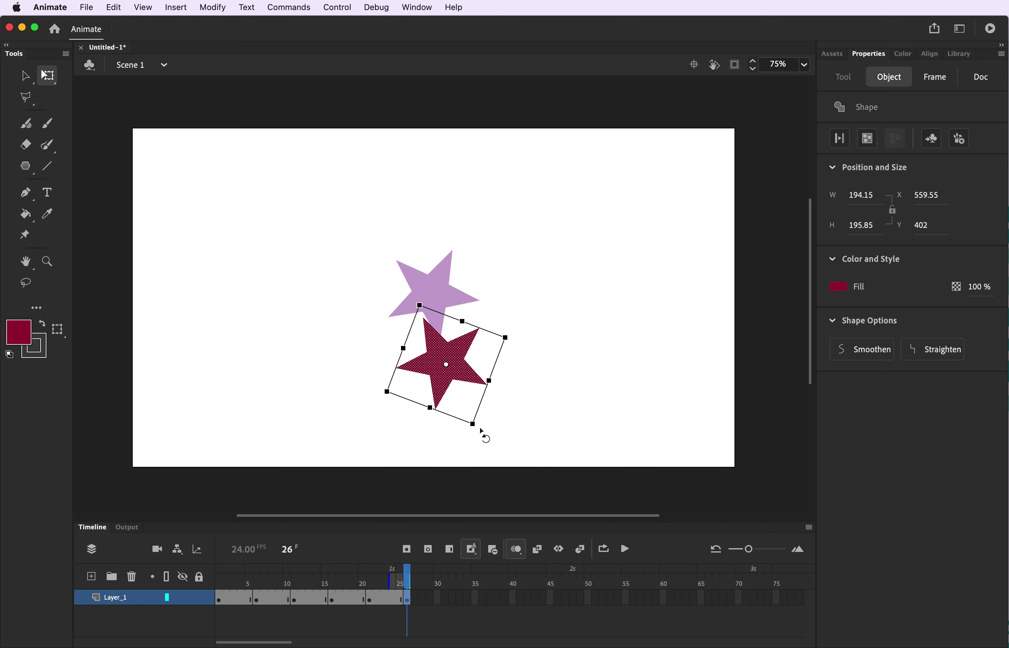
right_click(414, 598)
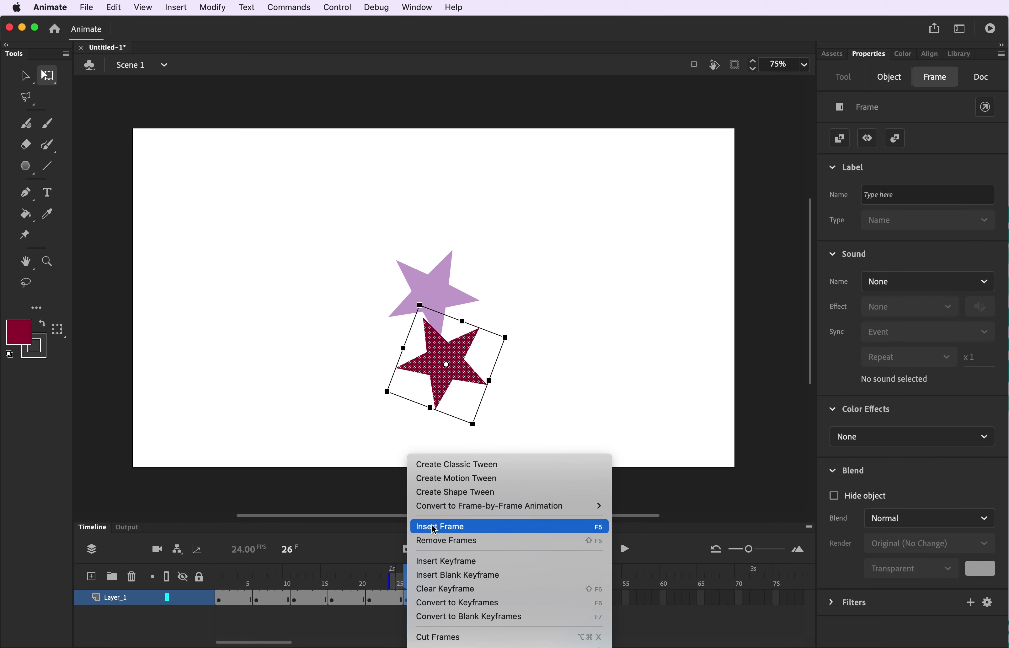
click(434, 526)
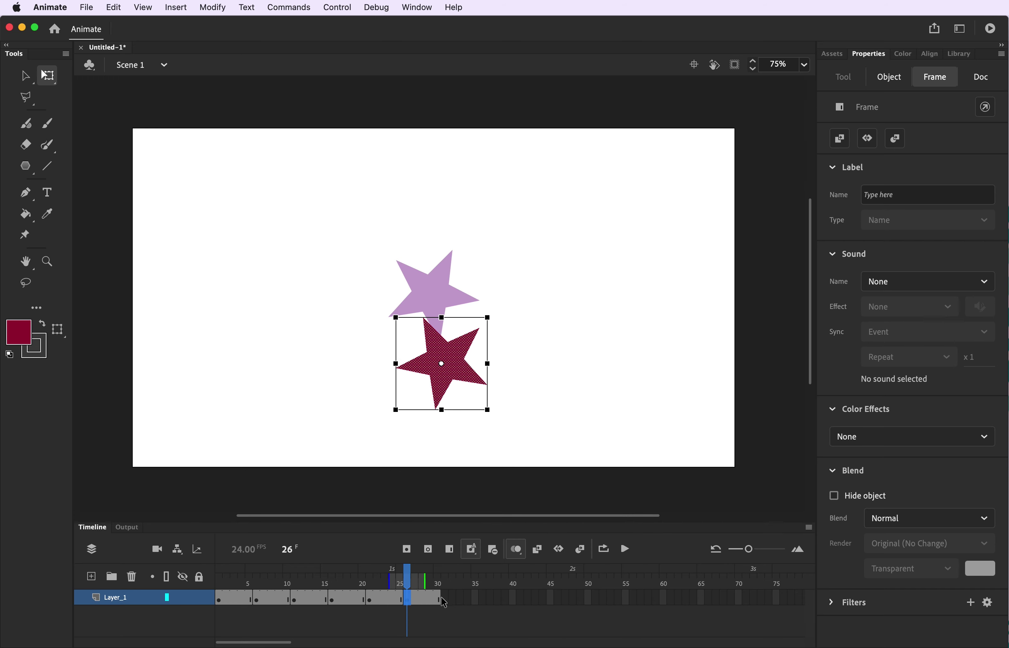
Step: Add a keyframe at frame 31 and move the star up and right
click(443, 598)
right_click(443, 599)
click(468, 560)
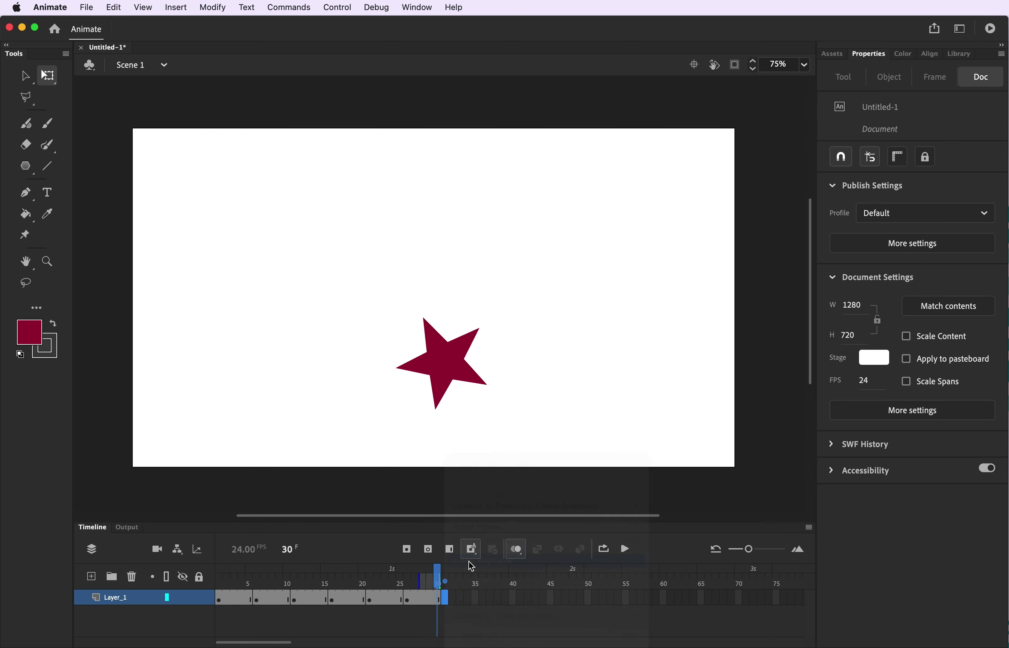
drag(471, 377, 551, 399)
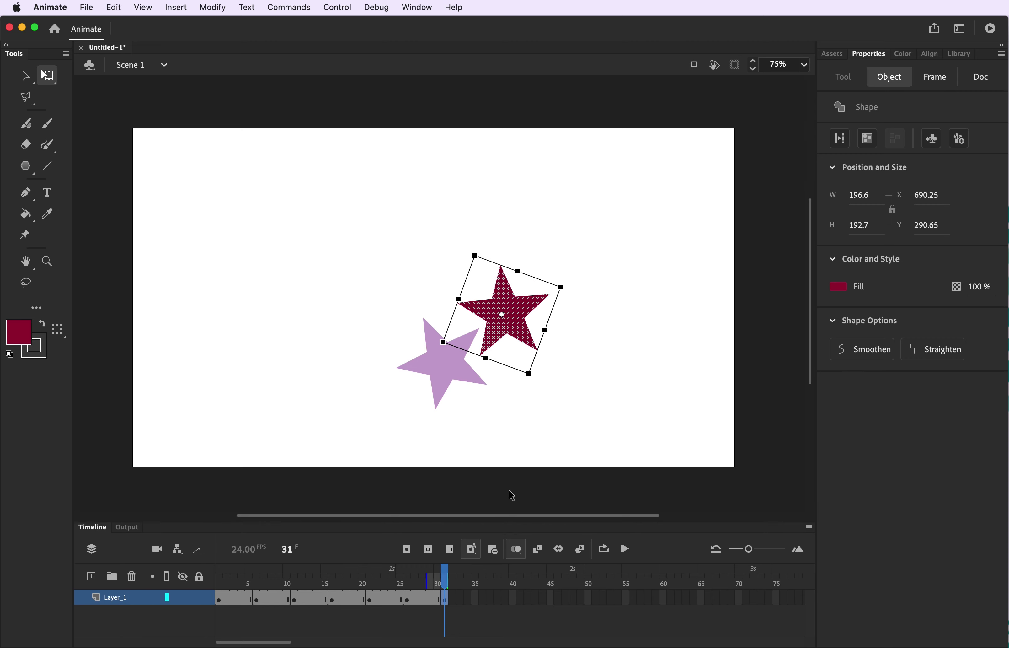
Step: Extend Layer_1 through frame 35
right_click(450, 610)
click(483, 529)
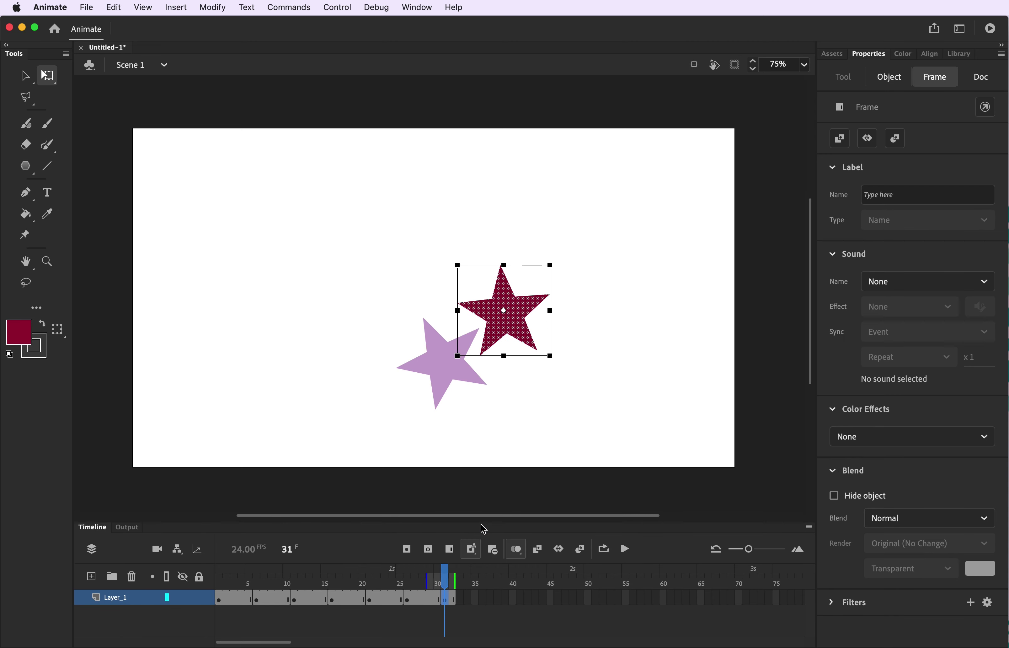
key(F5)
key(F5)
key(F5)
key(F5)
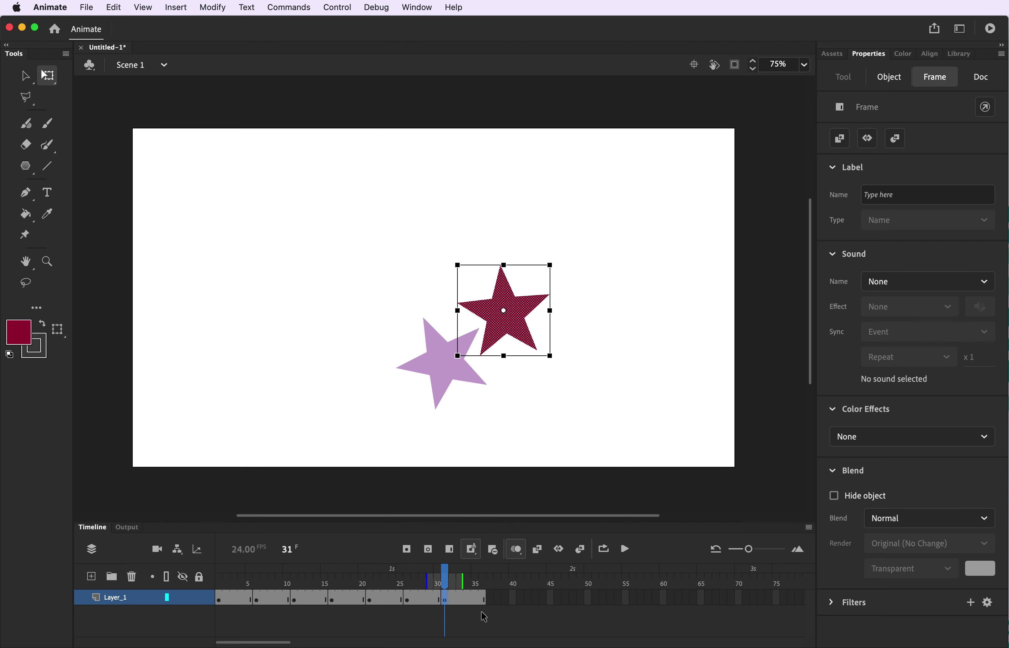
click(485, 616)
right_click(483, 598)
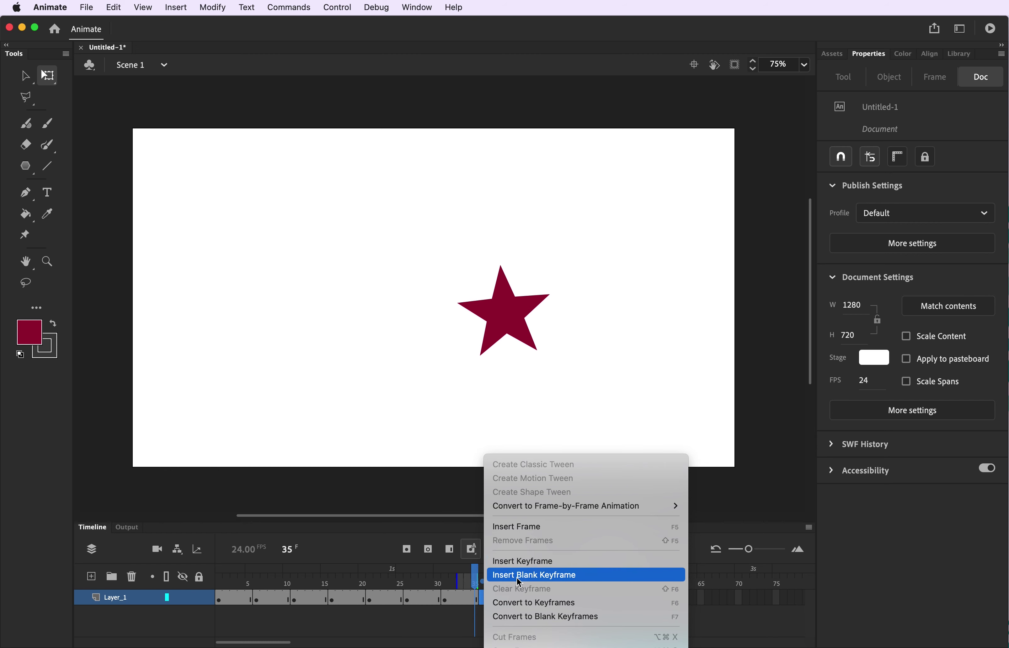
Step: Add a keyframe at frame 36, moving the star up-right and rotating it clockwise
click(536, 565)
drag(536, 298, 576, 240)
drag(592, 294, 590, 317)
Step: Extend Layer_1 through frame 40
right_click(489, 602)
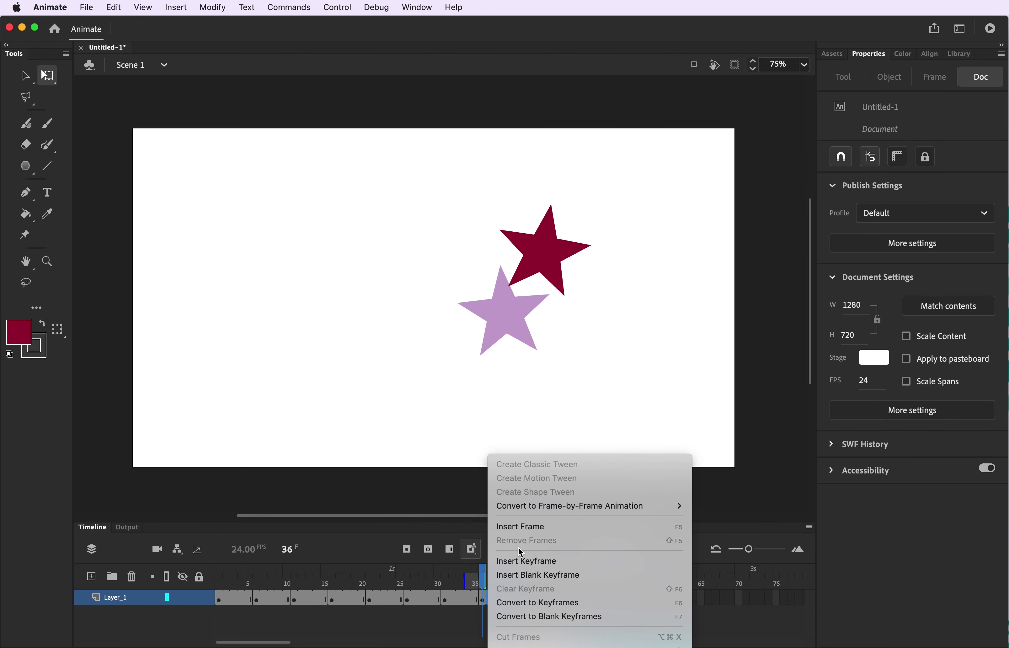
click(522, 527)
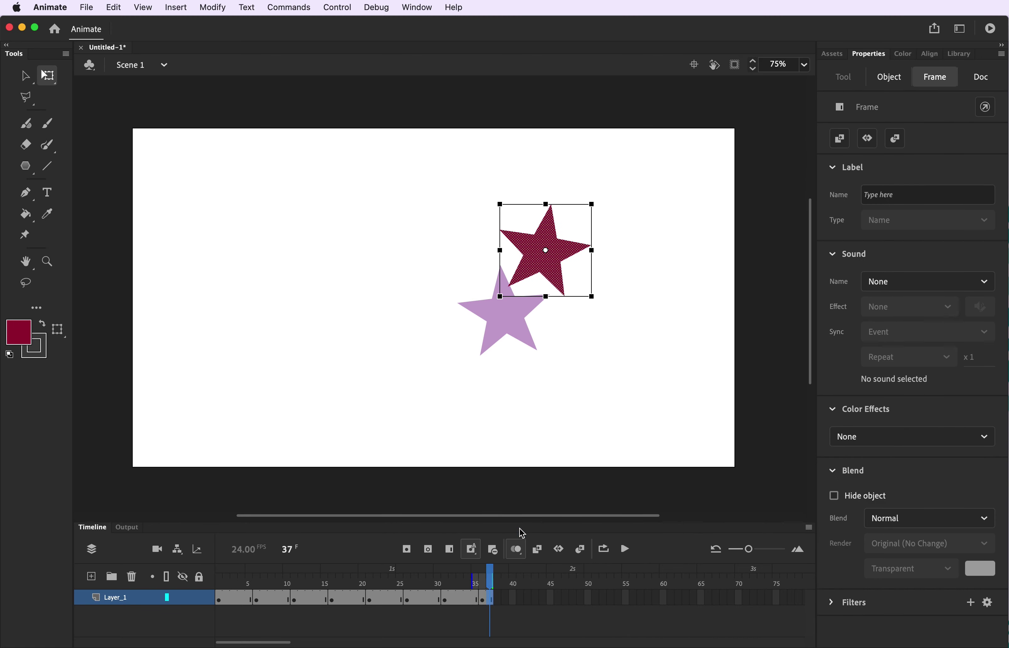
key(F5)
key(F5)
key(F5)
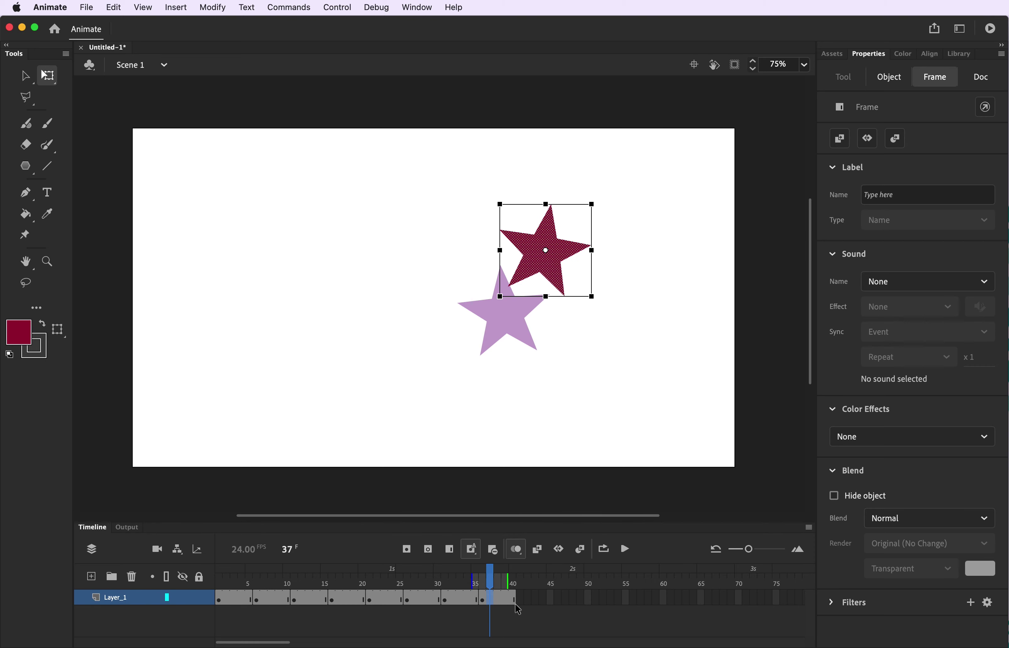
Step: Add a keyframe at frame 41 and move the star further up and right
click(519, 597)
right_click(519, 598)
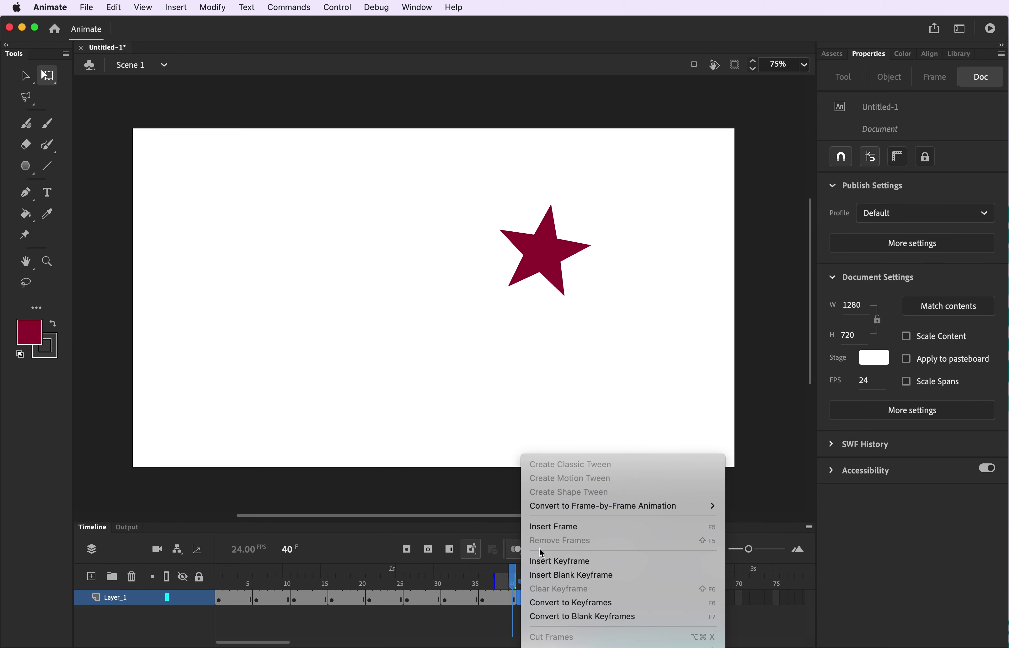
click(539, 569)
drag(590, 255, 666, 324)
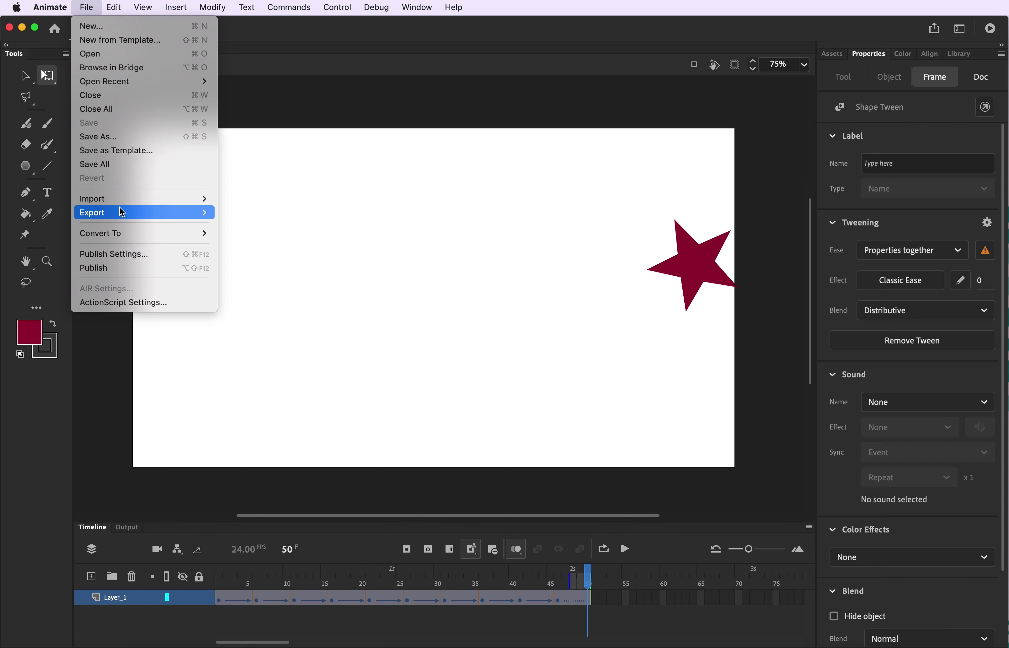
Step: Export the animation as SWF Movie MovingStar.swf into Desktop > adobe animate > animations
mouse_move(119, 212)
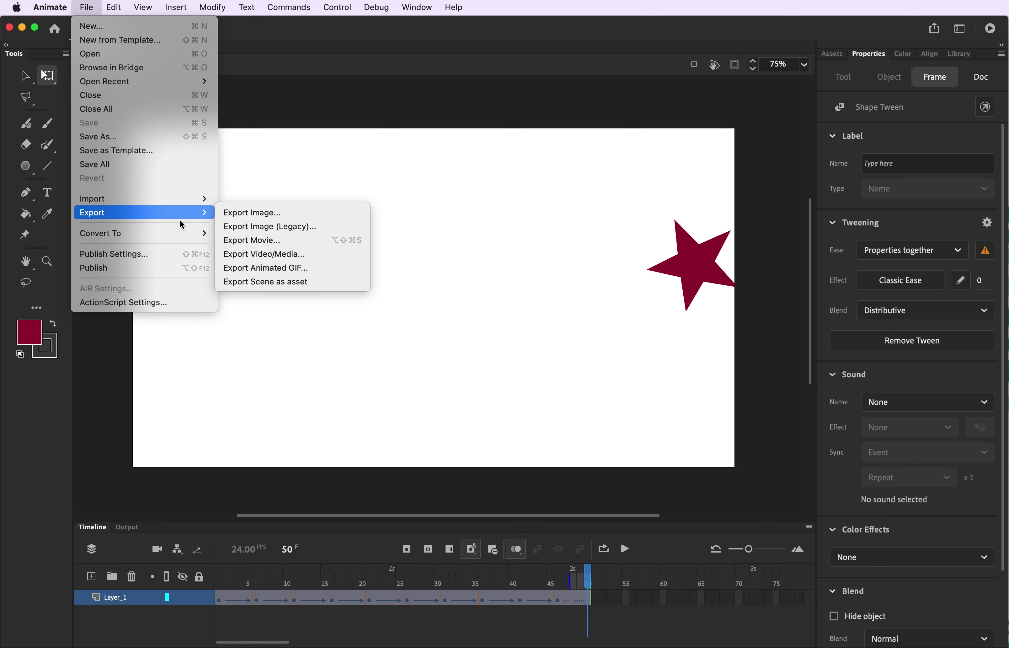
click(259, 241)
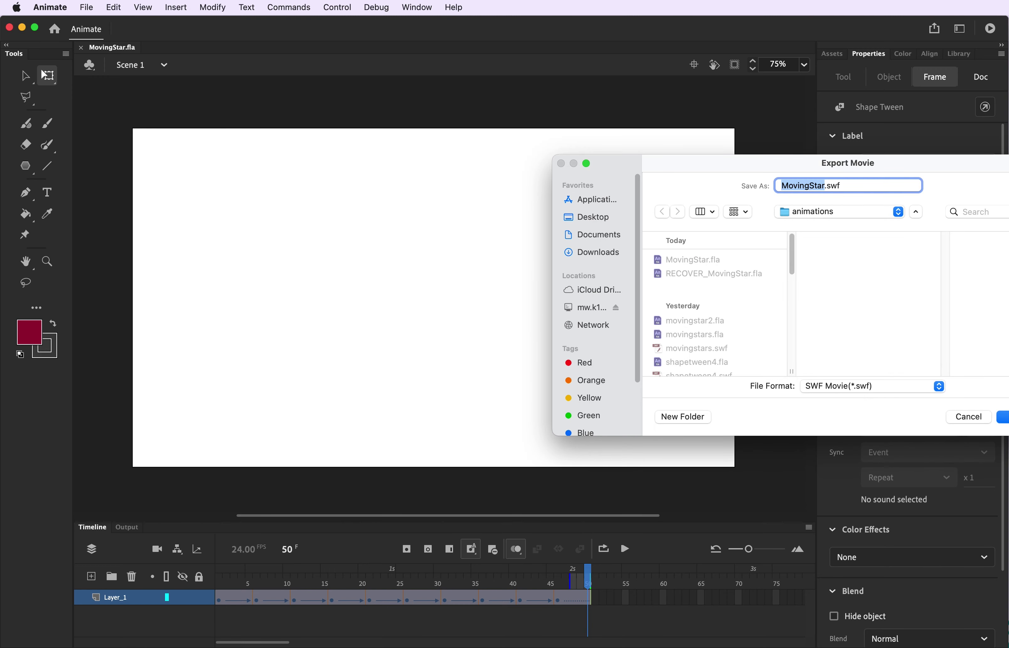
drag(903, 162, 567, 152)
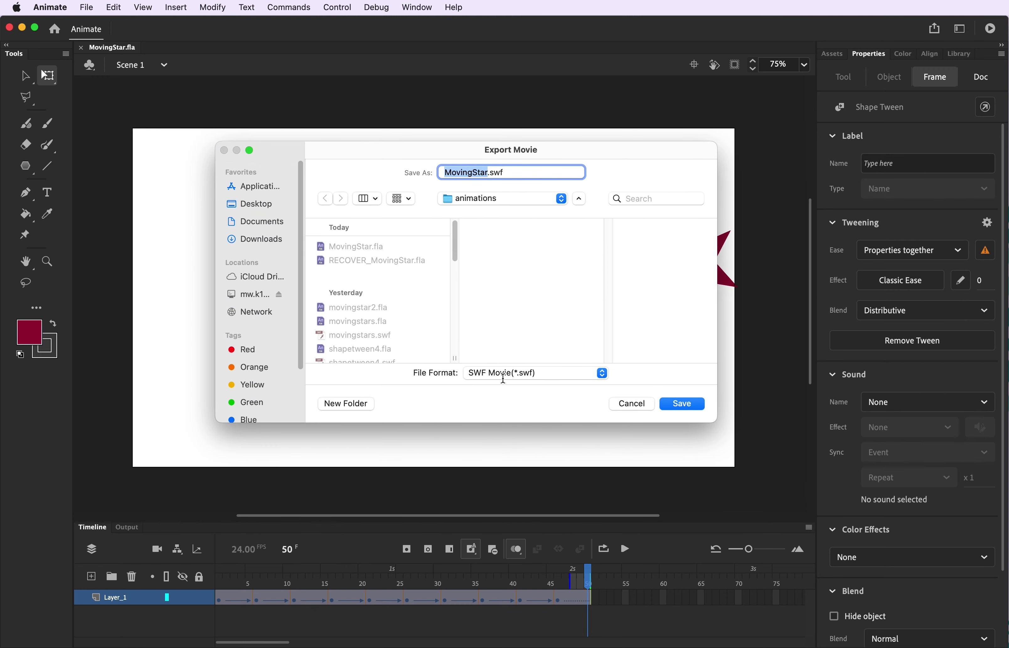
click(466, 205)
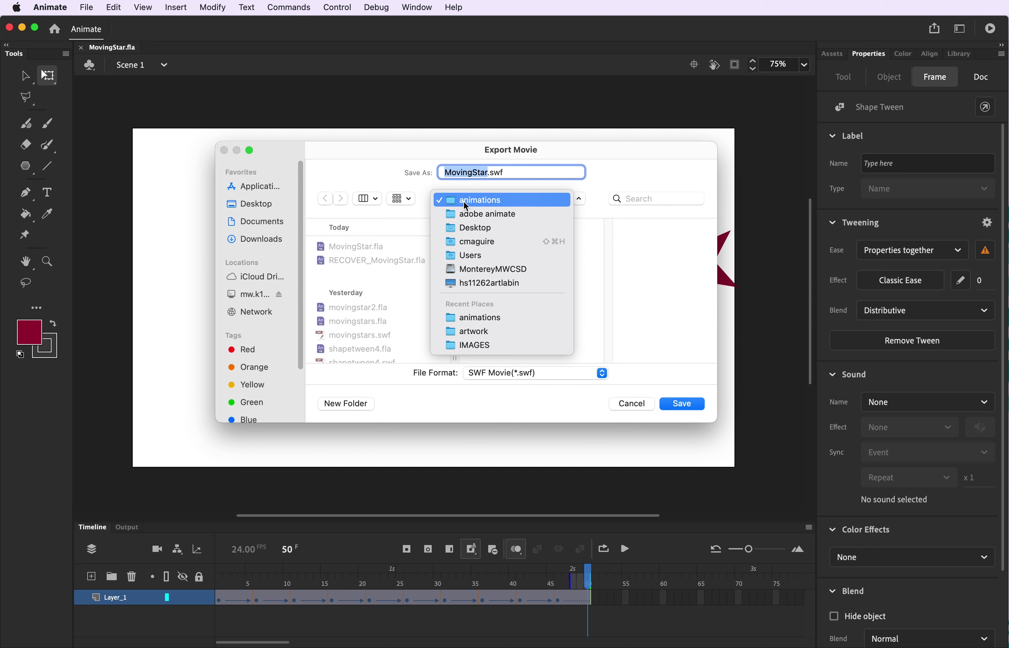
click(467, 199)
click(262, 204)
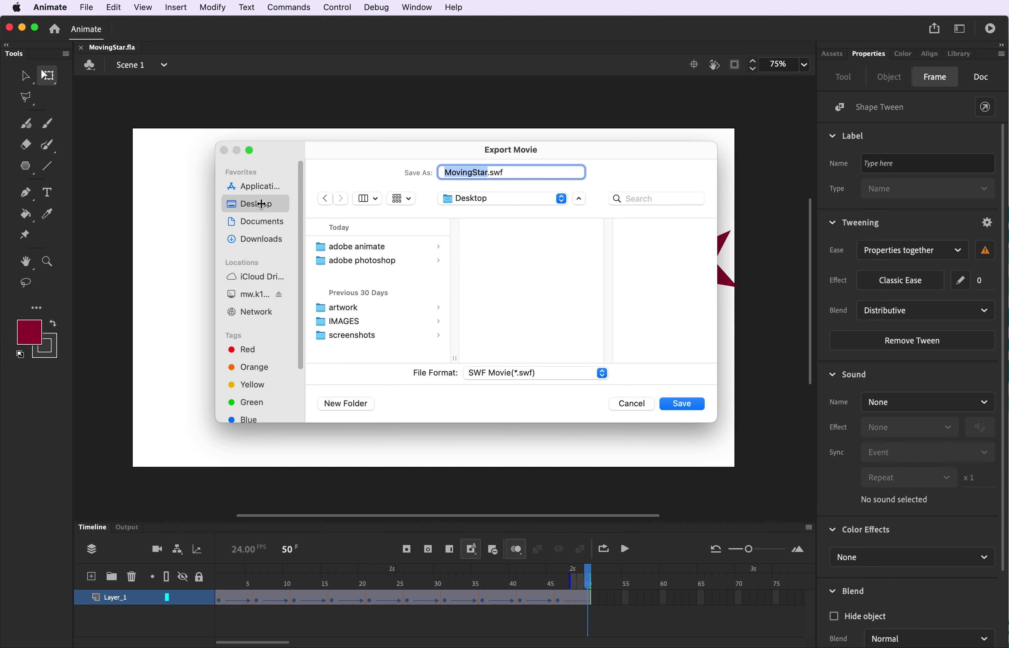
click(361, 249)
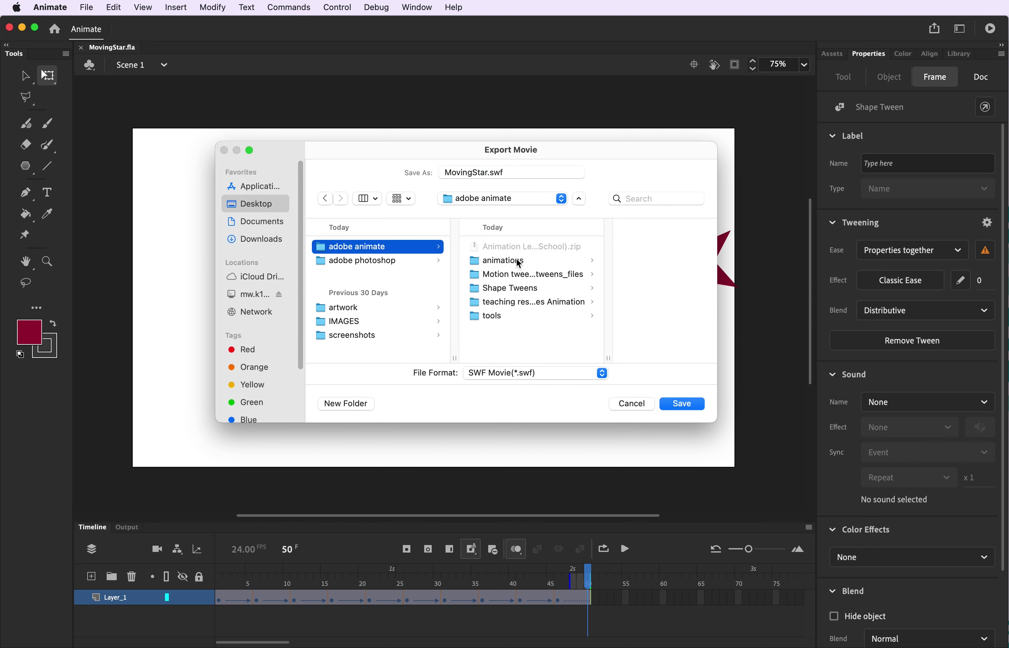
click(519, 261)
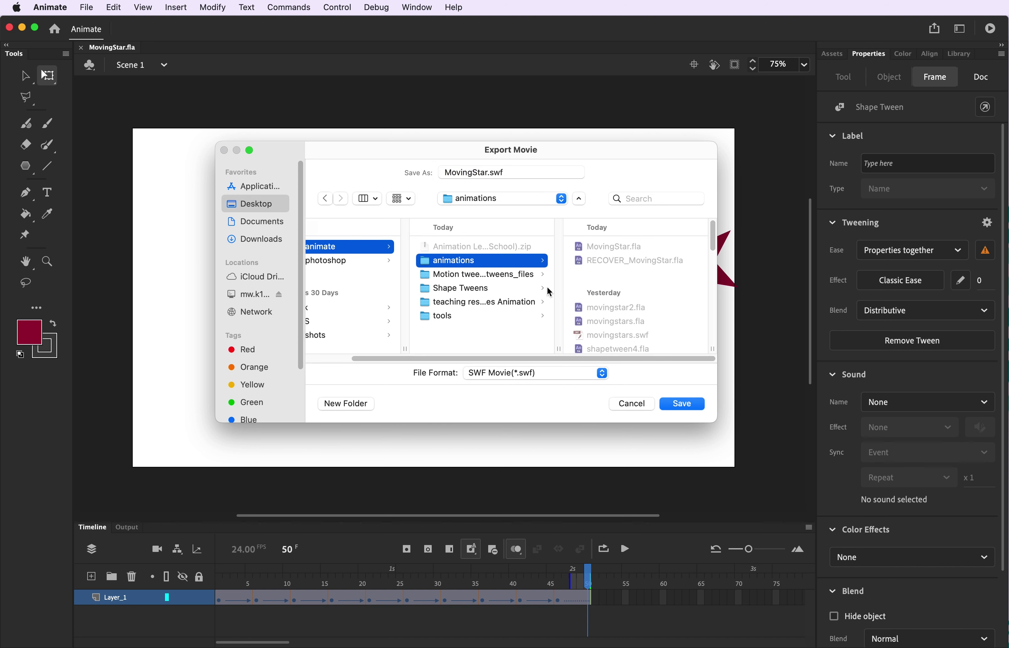
click(692, 413)
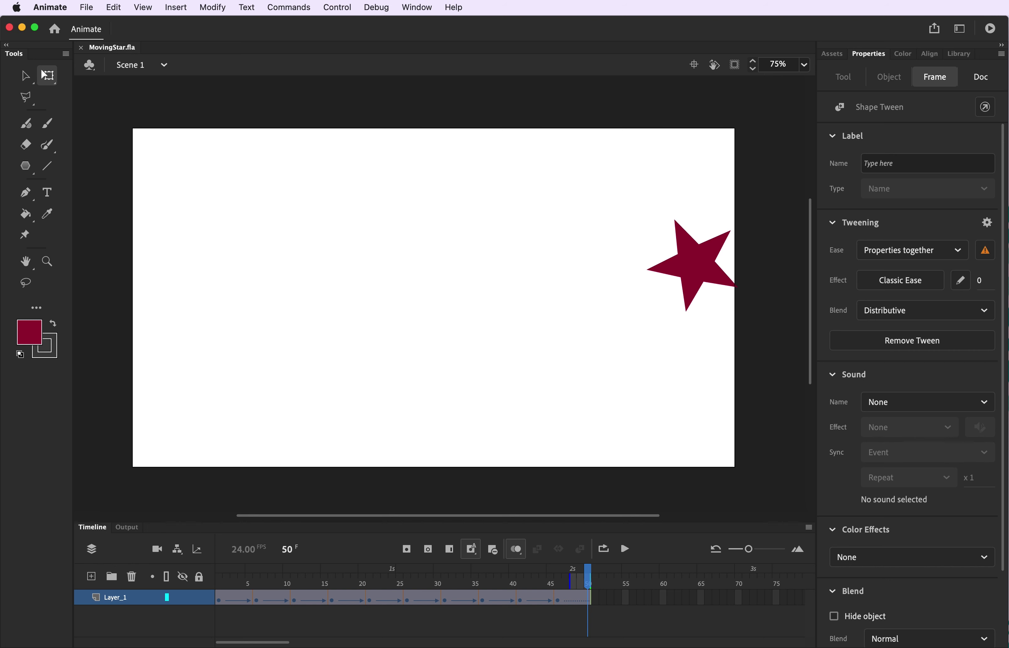
Step: In a Finder window, browse to the Desktop's adobe animate > animations folder
click(468, 613)
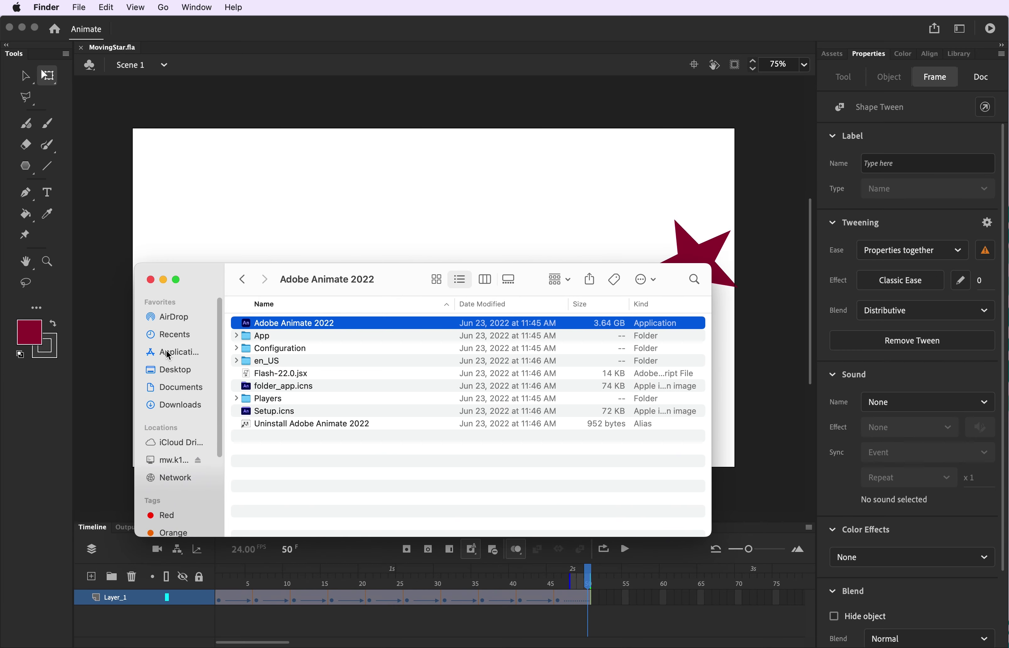
click(168, 353)
click(175, 373)
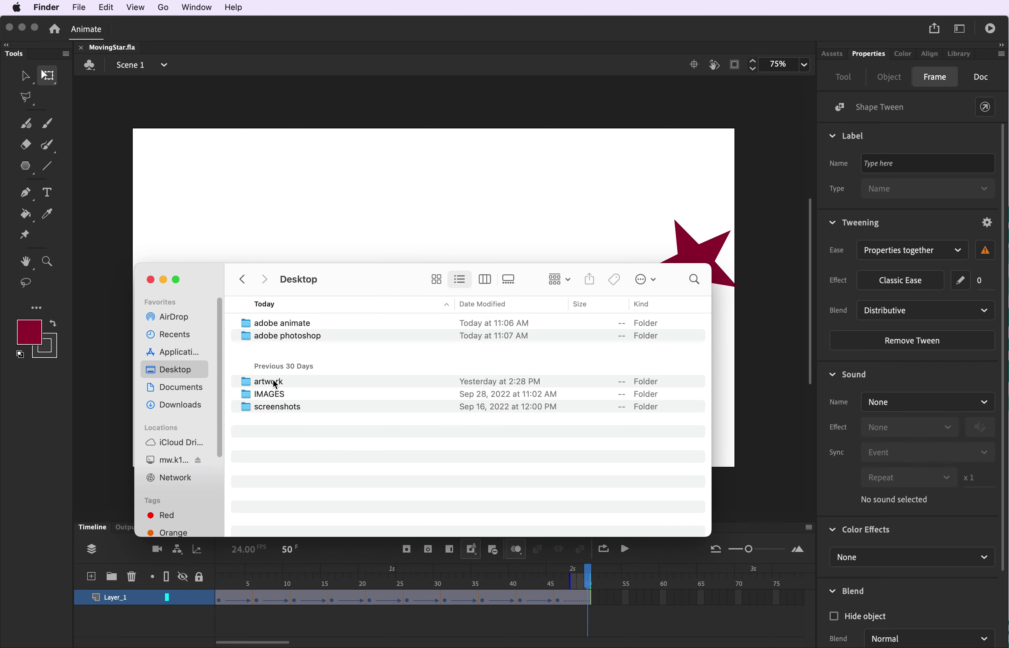
double_click(274, 324)
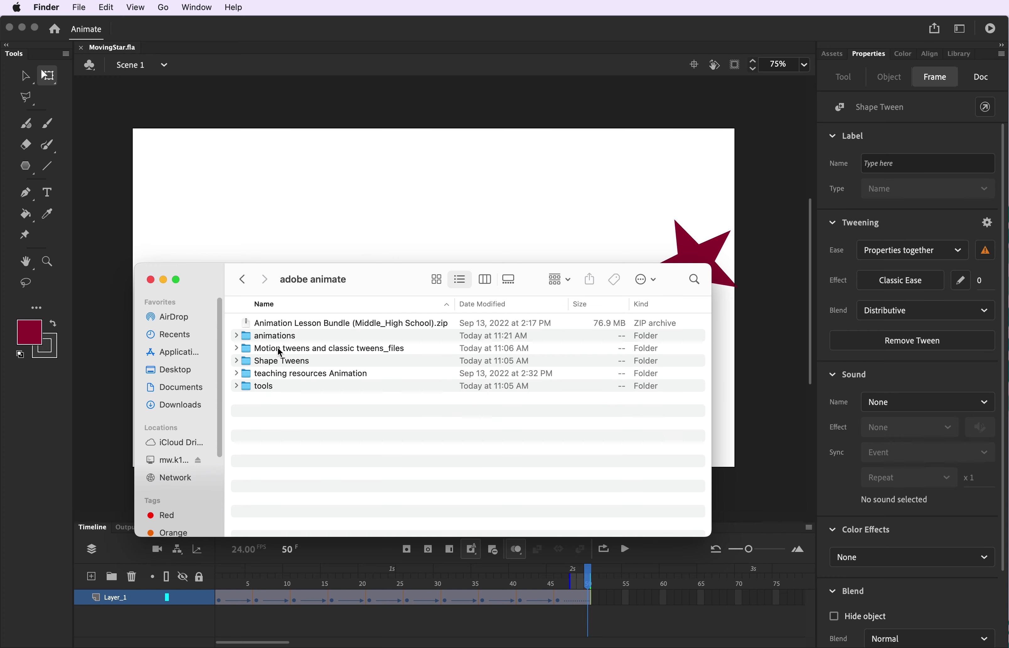
click(280, 338)
double_click(281, 337)
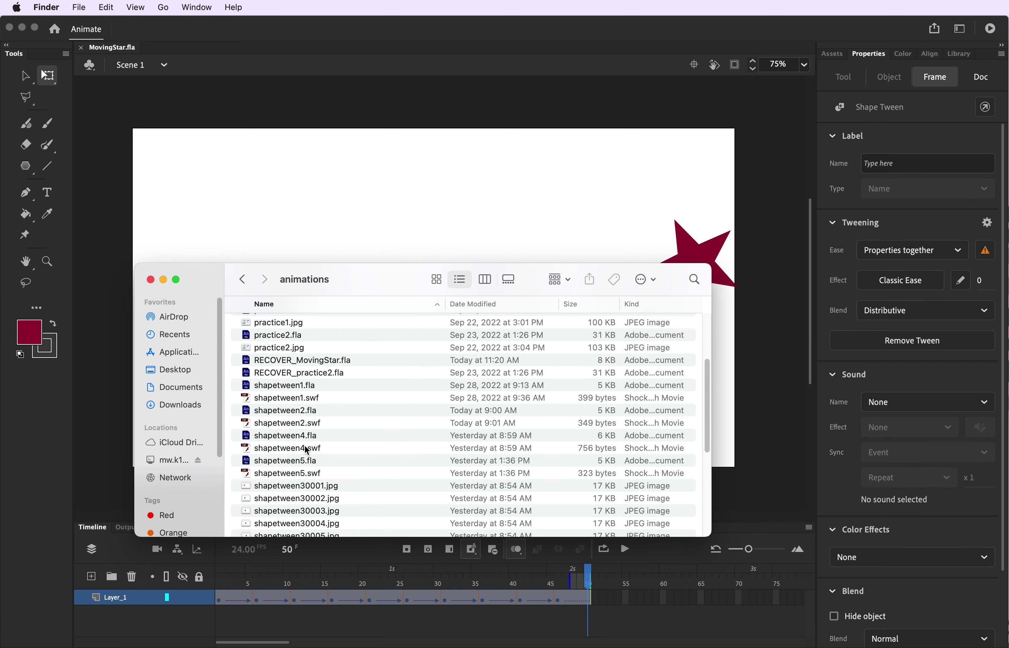
Step: Open MovingStar.swf so the star animation plays in Flash Player
scroll(307, 450, down, 5)
scroll(307, 451, up, 4)
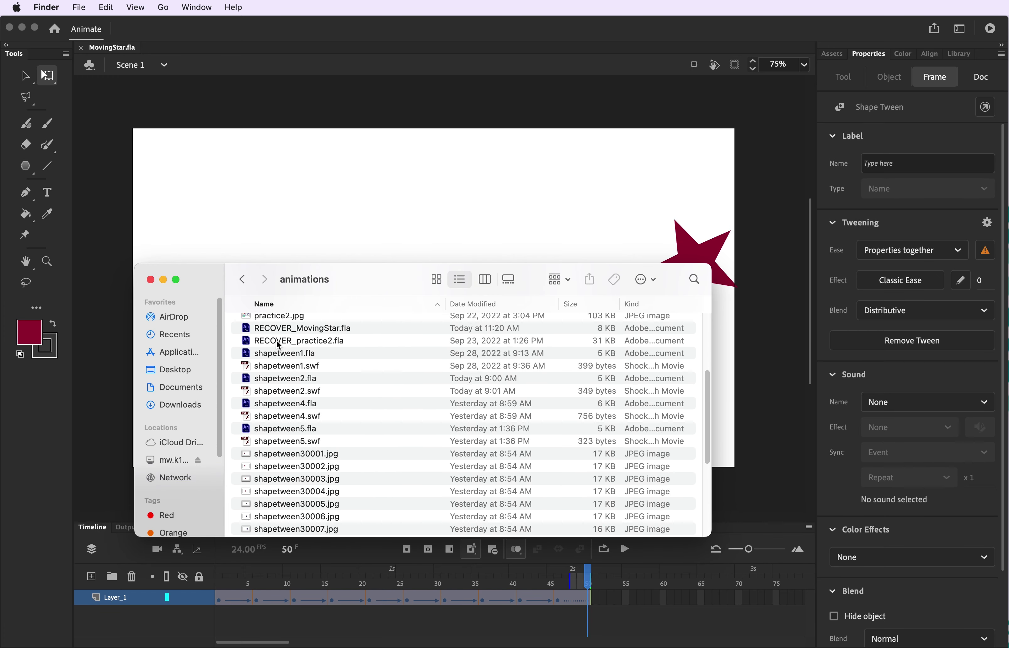
scroll(279, 345, up, 4)
click(281, 364)
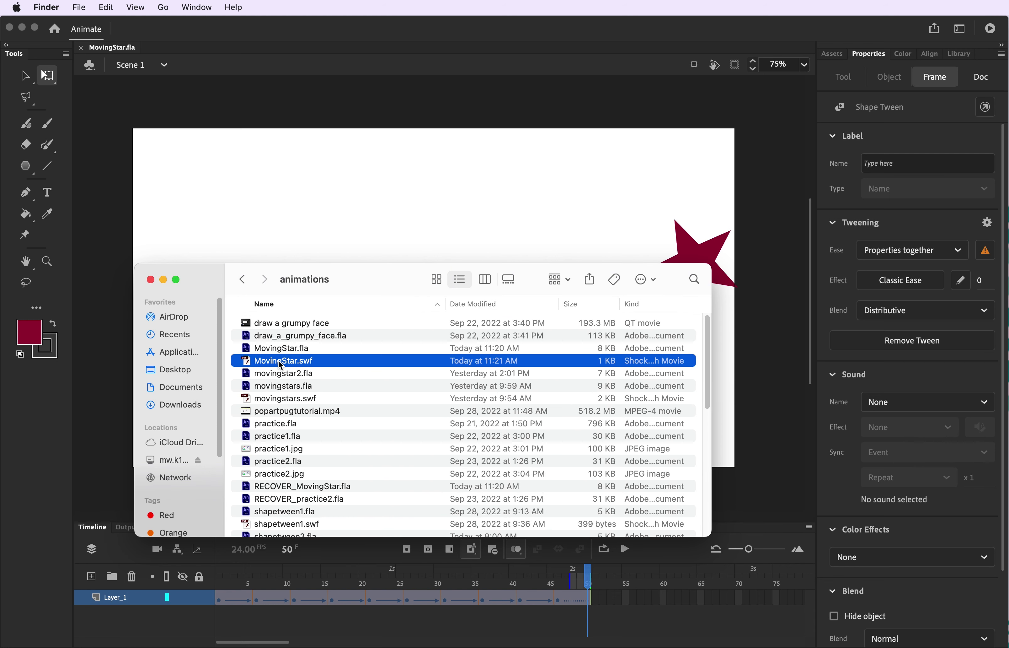
double_click(281, 365)
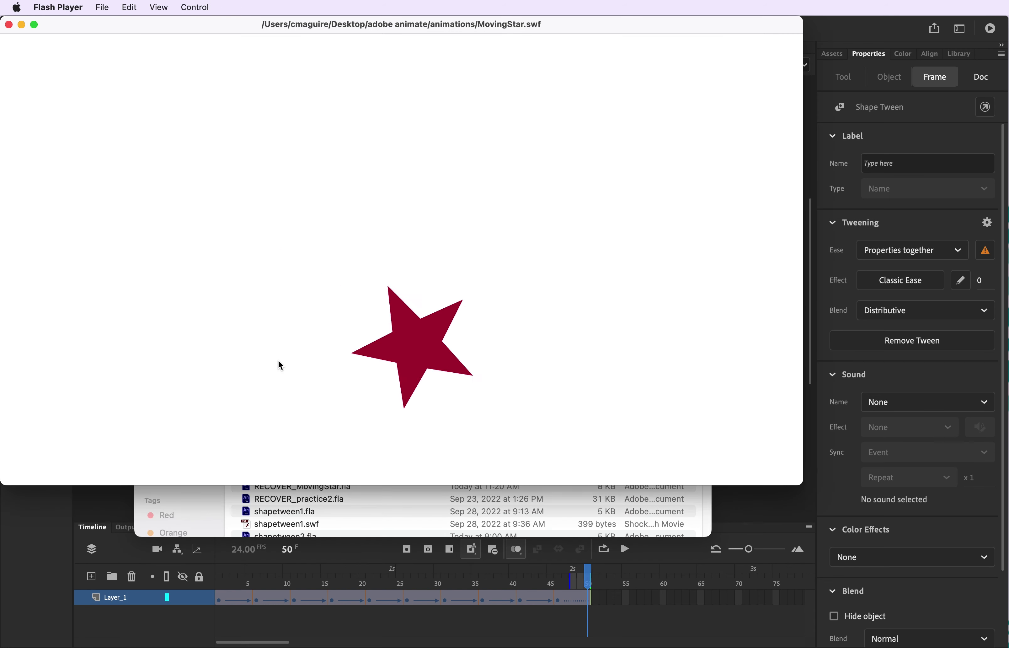